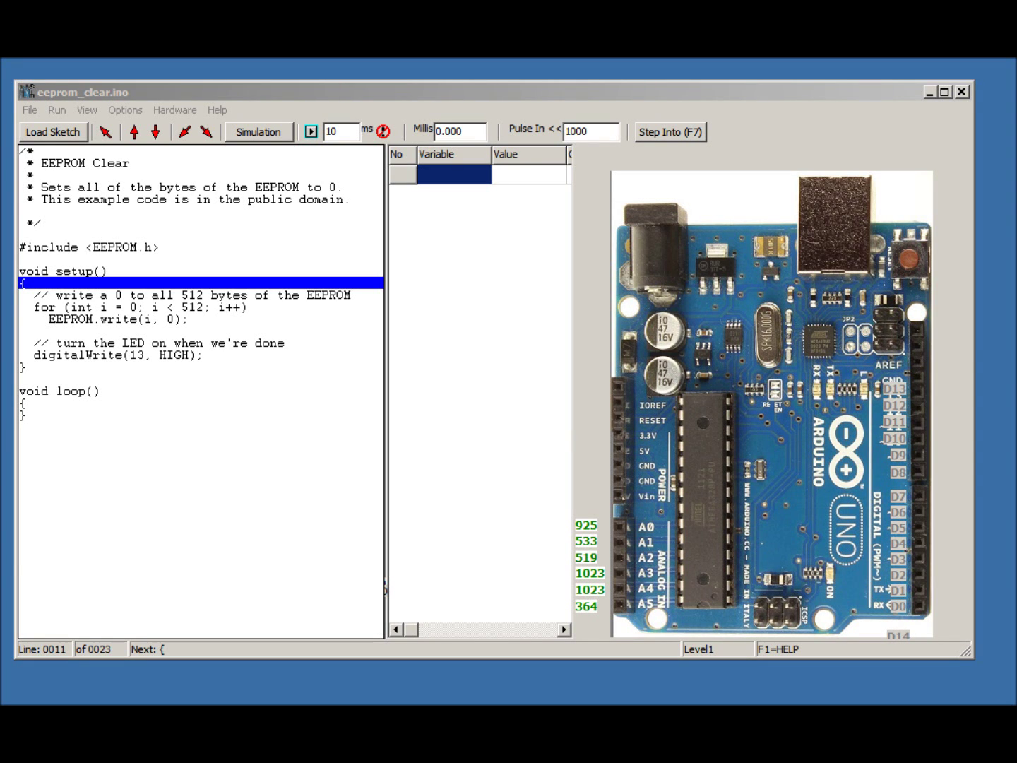
- Check the program's version information from the Help menu, then dismiss it
{"action": "left_click", "coordinate": [219, 111]}
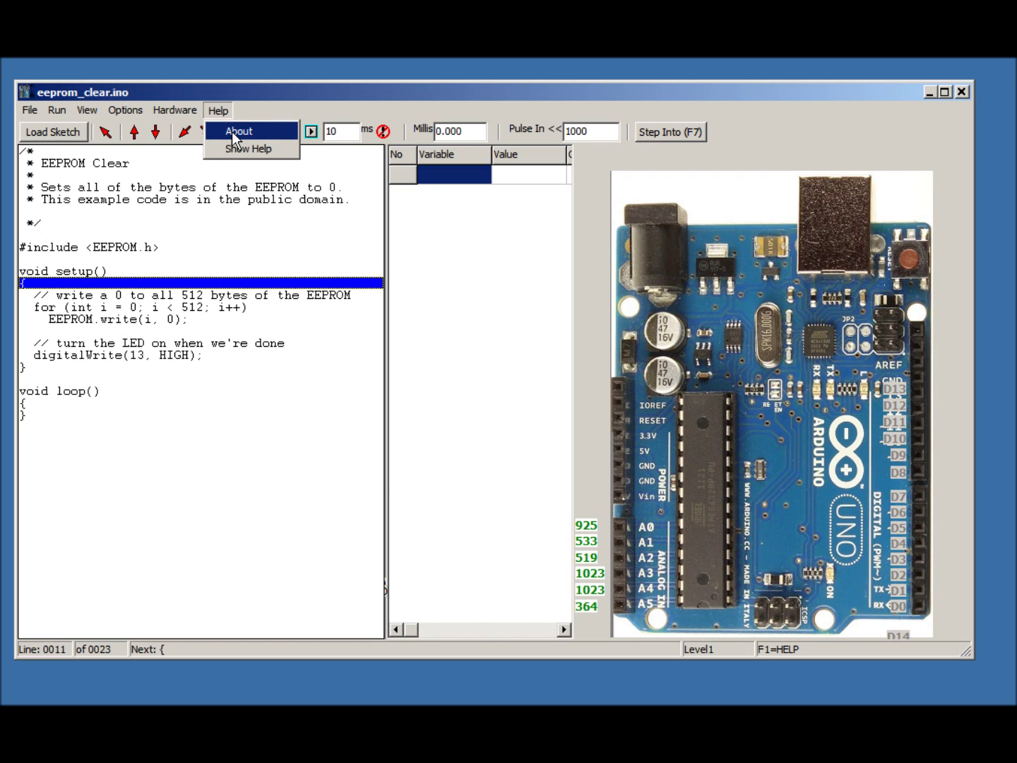
{"action": "left_click", "coordinate": [232, 131]}
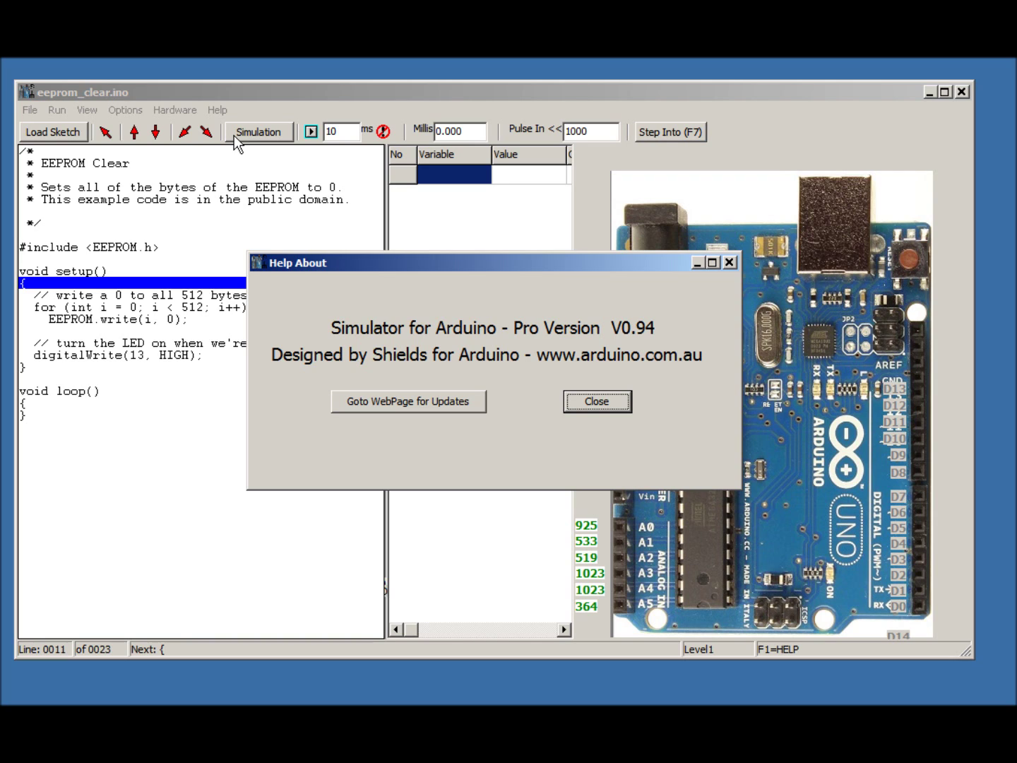
{"action": "left_click", "coordinate": [618, 404]}
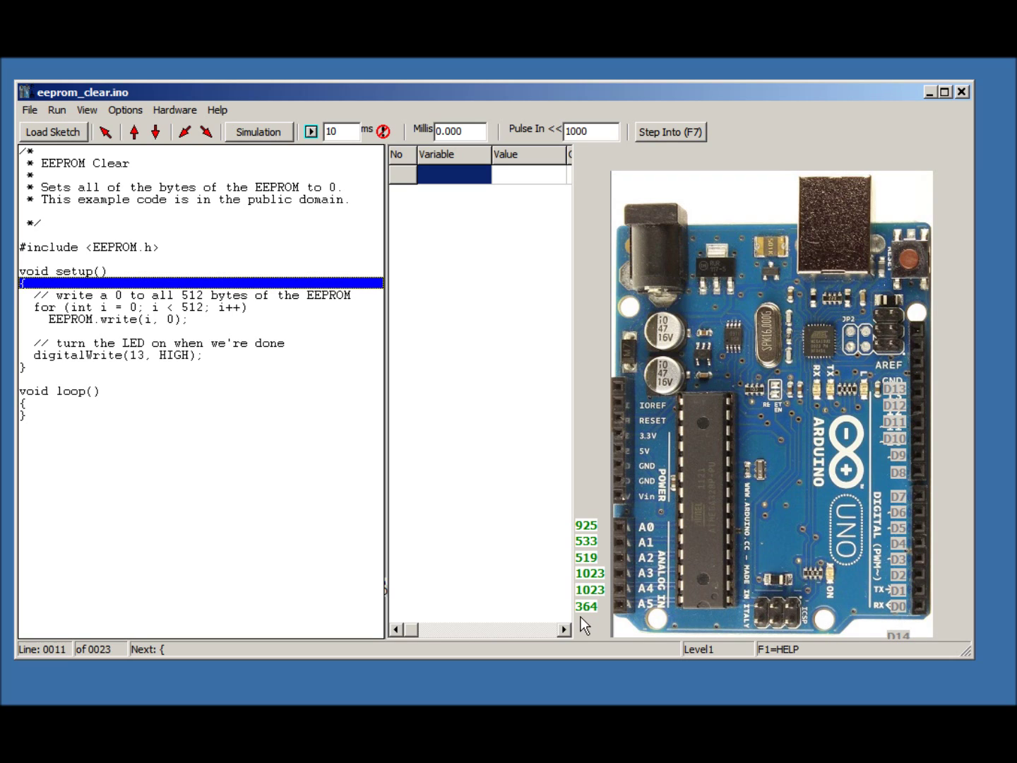
- Inspect the code and variables context menus, then set the board's analog readings to Show Volts
{"action": "right_click", "coordinate": [247, 421]}
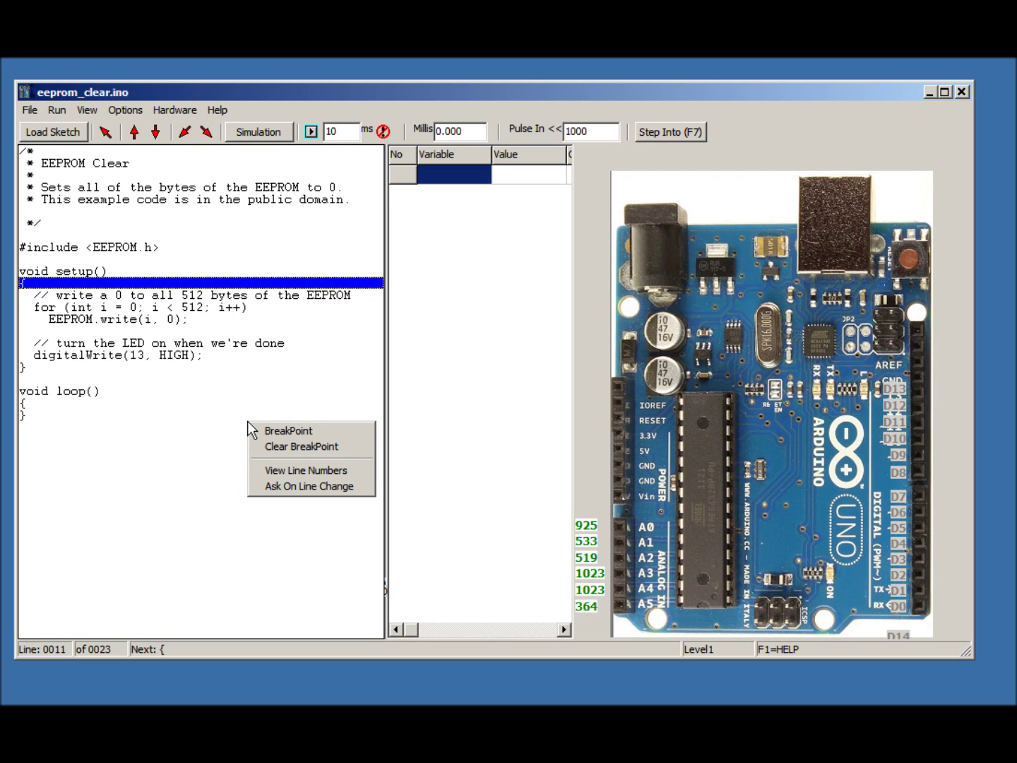
{"action": "right_click", "coordinate": [436, 387]}
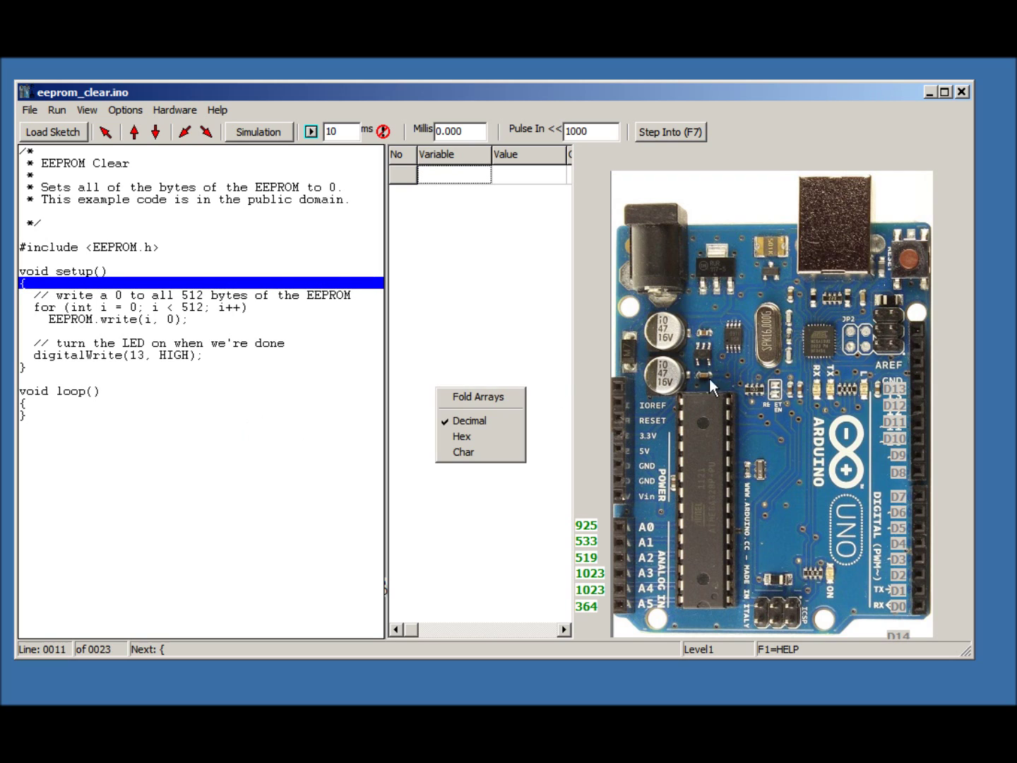
{"action": "right_click", "coordinate": [756, 380]}
{"action": "left_click", "coordinate": [791, 430]}
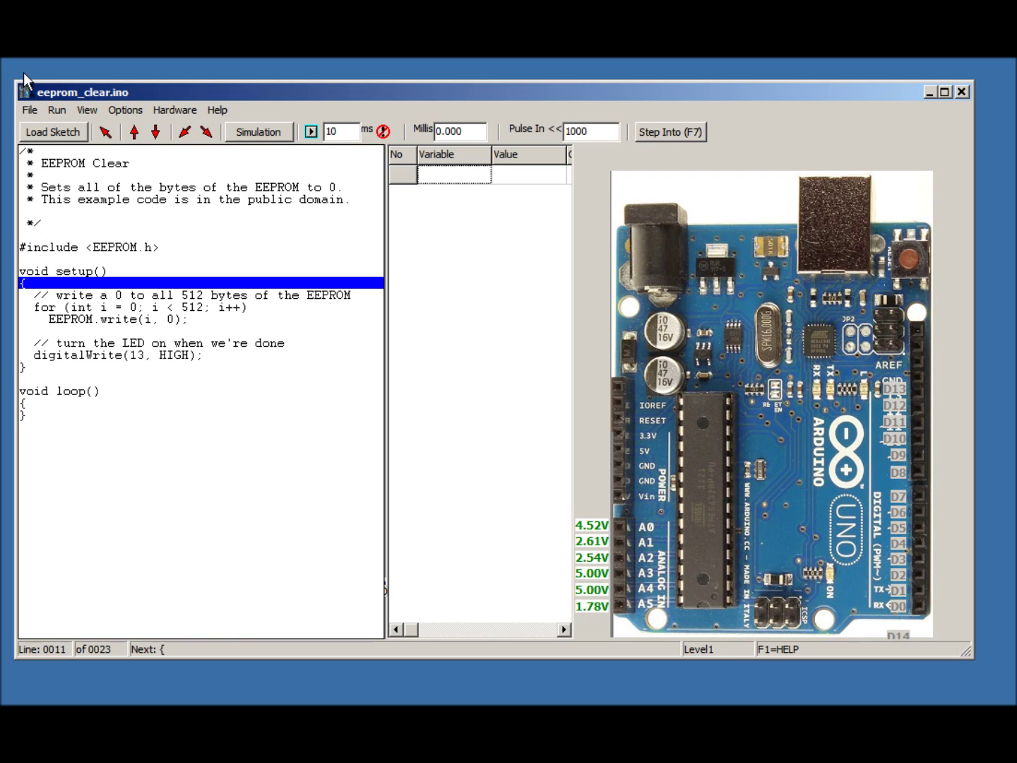
- Open the EEPROM view and shrink its window to reveal the board
{"action": "left_click", "coordinate": [88, 111]}
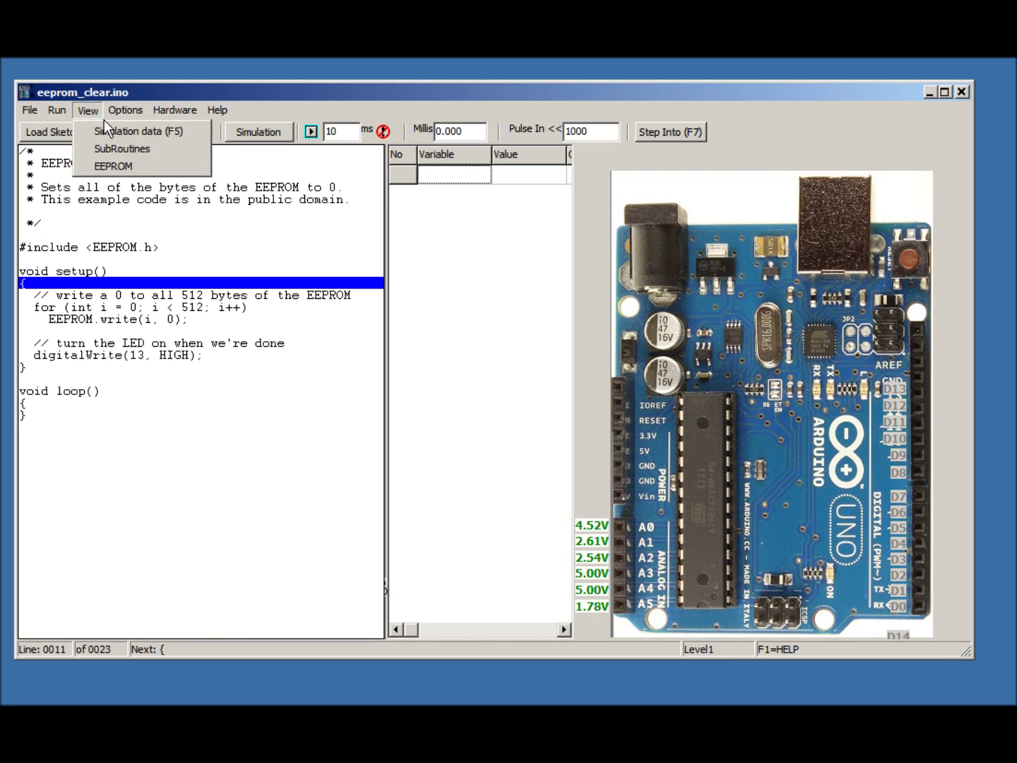
{"action": "left_click", "coordinate": [112, 165]}
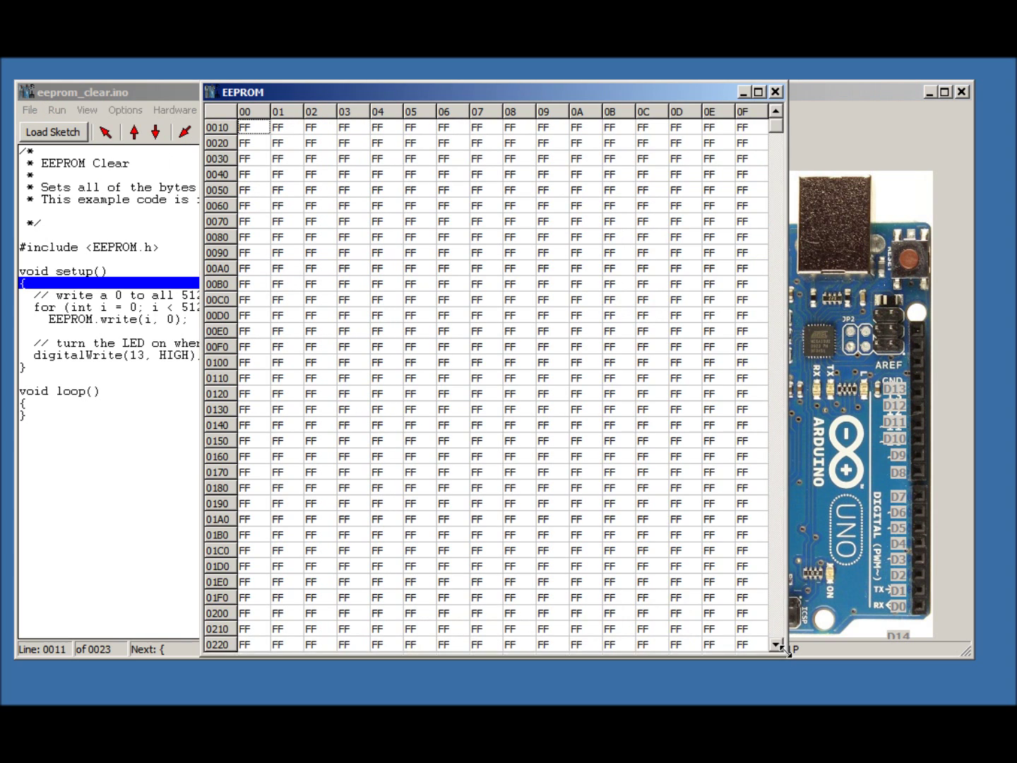
{"action": "left_click_drag", "start_coordinate": [788, 650], "coordinate": [547, 325]}
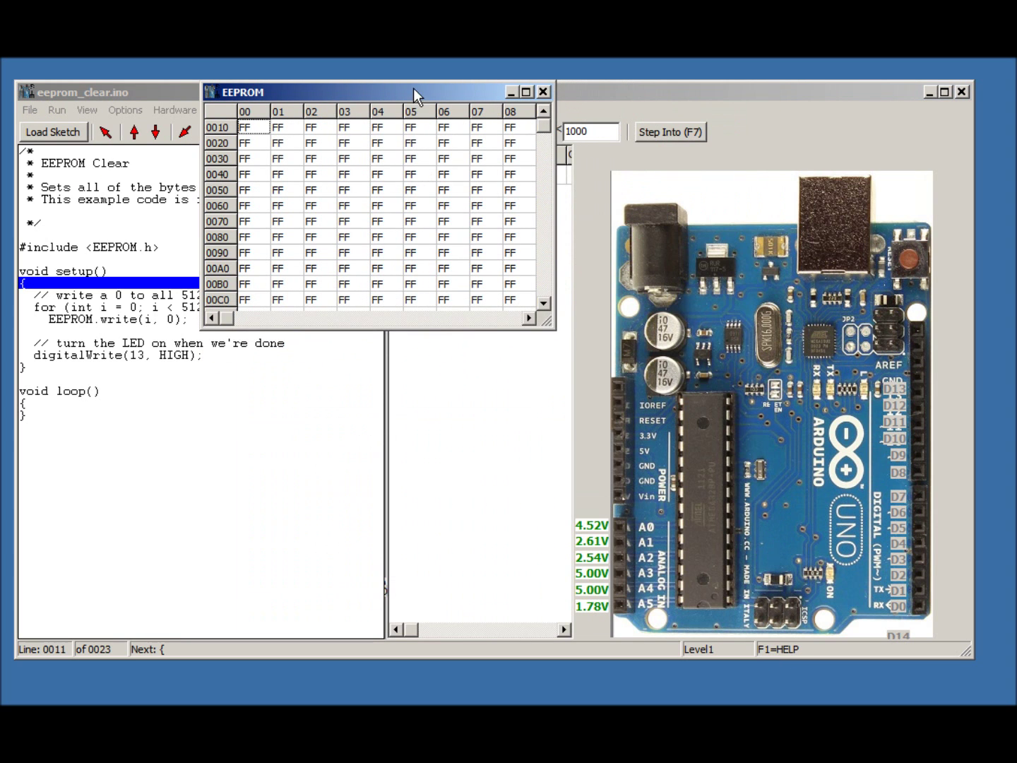
- Move the EEPROM window aside, step the clearing loop with F5, and set byte 01 to 23
{"action": "left_click_drag", "start_coordinate": [413, 92], "coordinate": [609, 376]}
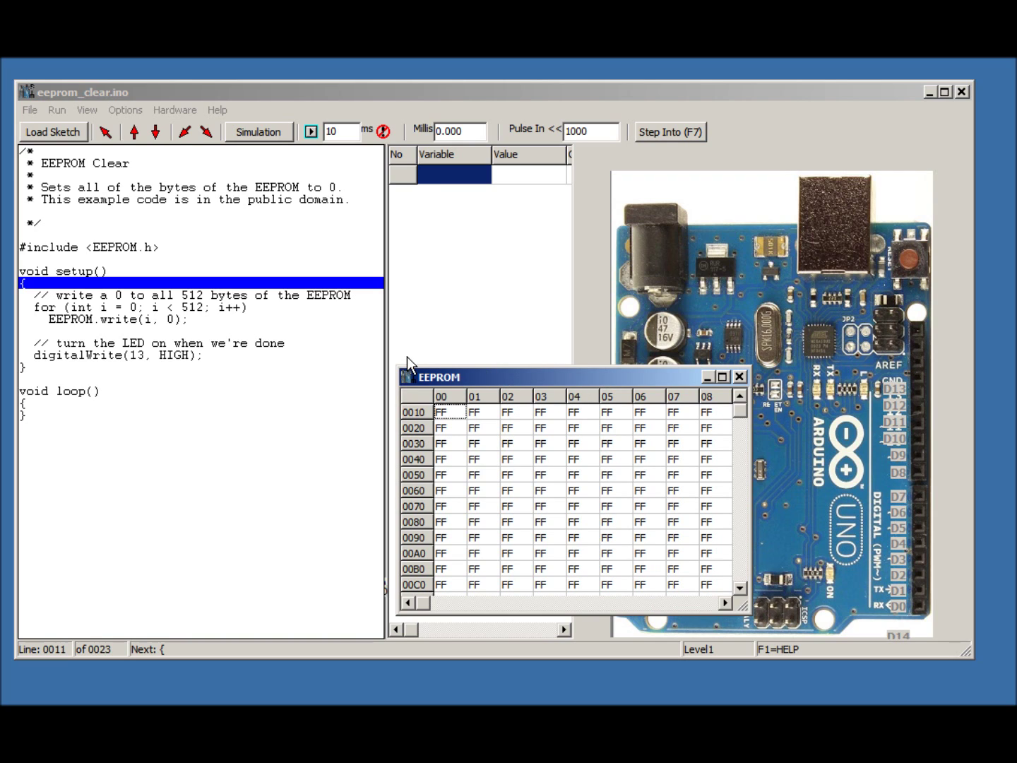
{"action": "key", "text": "F5"}
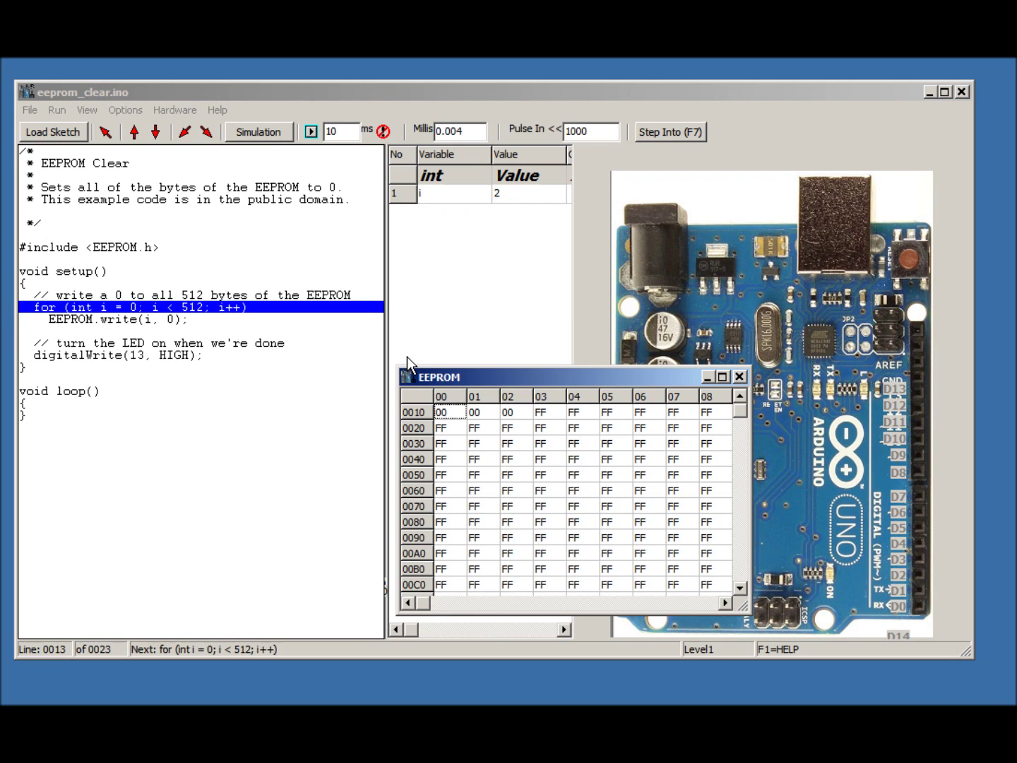
{"action": "left_click", "coordinate": [471, 413]}
{"action": "type", "text": "23"}
- Load and run eeprom_read.ino, then close the Simulation Input and Output and EEPROM windows
{"action": "left_click", "coordinate": [61, 128]}
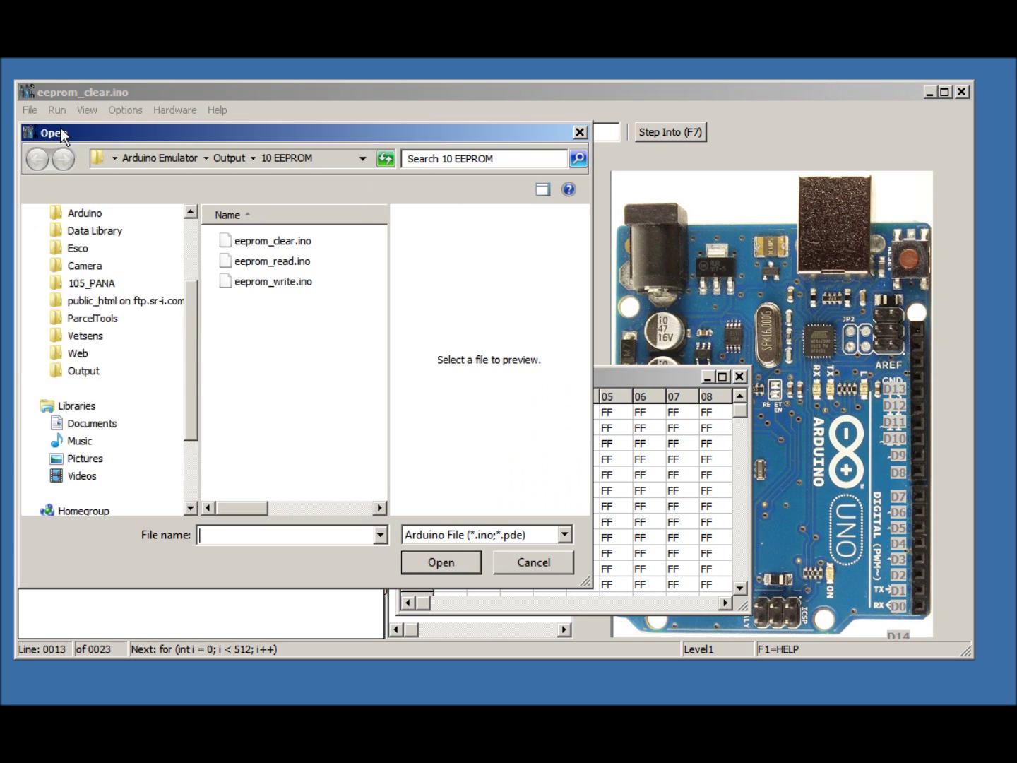
{"action": "double_click", "coordinate": [271, 262]}
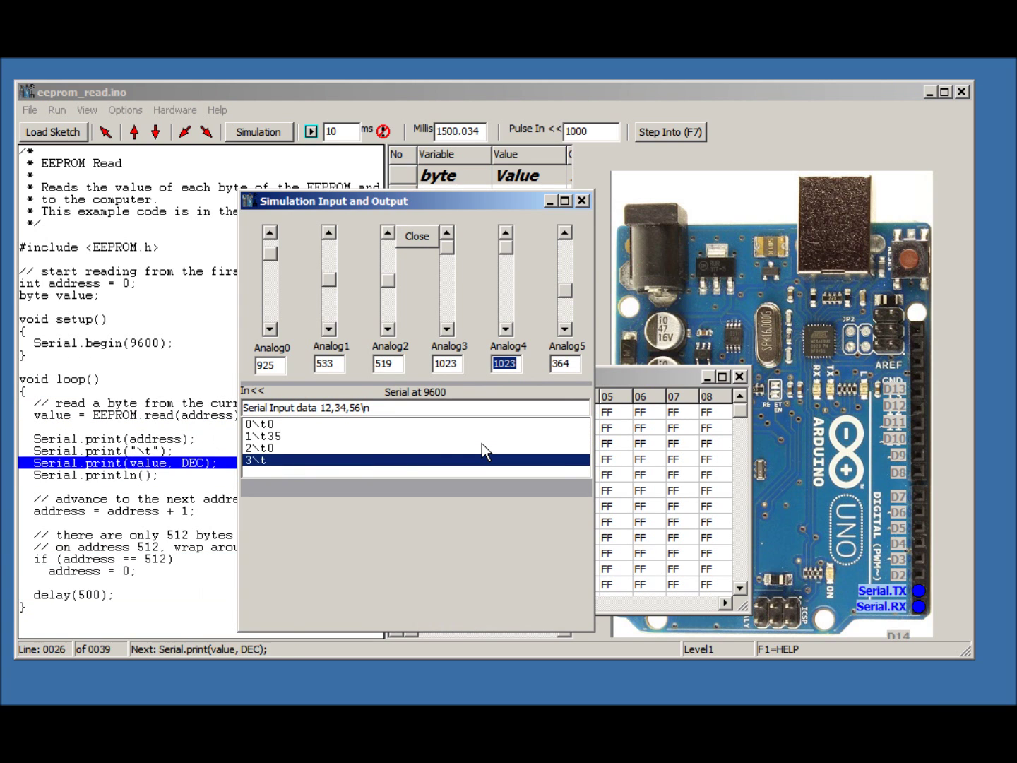
{"action": "mouse_move", "coordinate": [426, 203]}
{"action": "left_mouse_down"}
{"action": "mouse_move", "coordinate": [328, 200]}
{"action": "mouse_move", "coordinate": [327, 159]}
{"action": "left_mouse_up"}
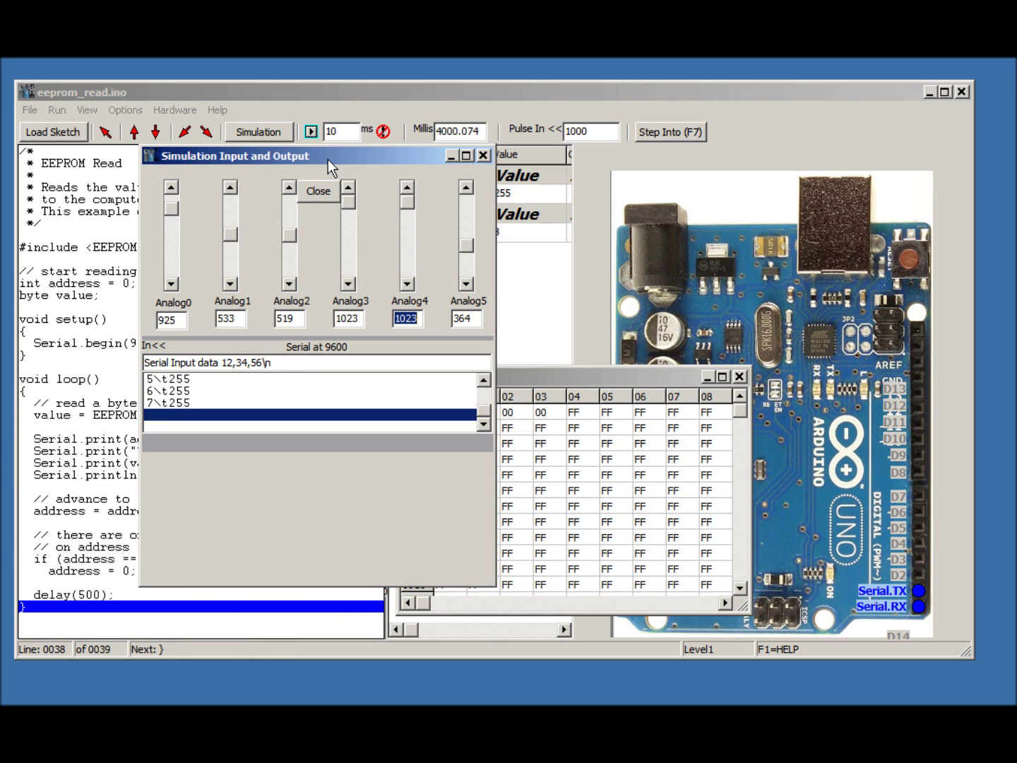
{"action": "left_click", "coordinate": [482, 155]}
{"action": "left_click", "coordinate": [739, 375]}
- Load Stepper_oneStepAtATime.ino from the 18 Stepper examples folder
{"action": "left_click", "coordinate": [60, 134]}
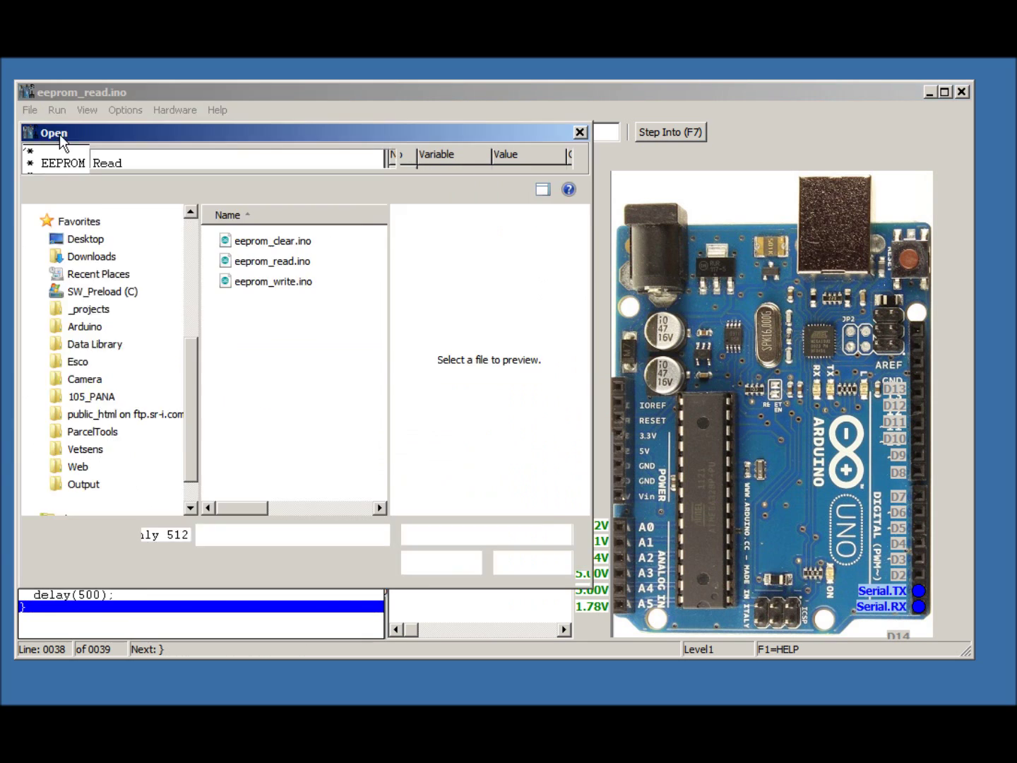
{"action": "left_click", "coordinate": [255, 158]}
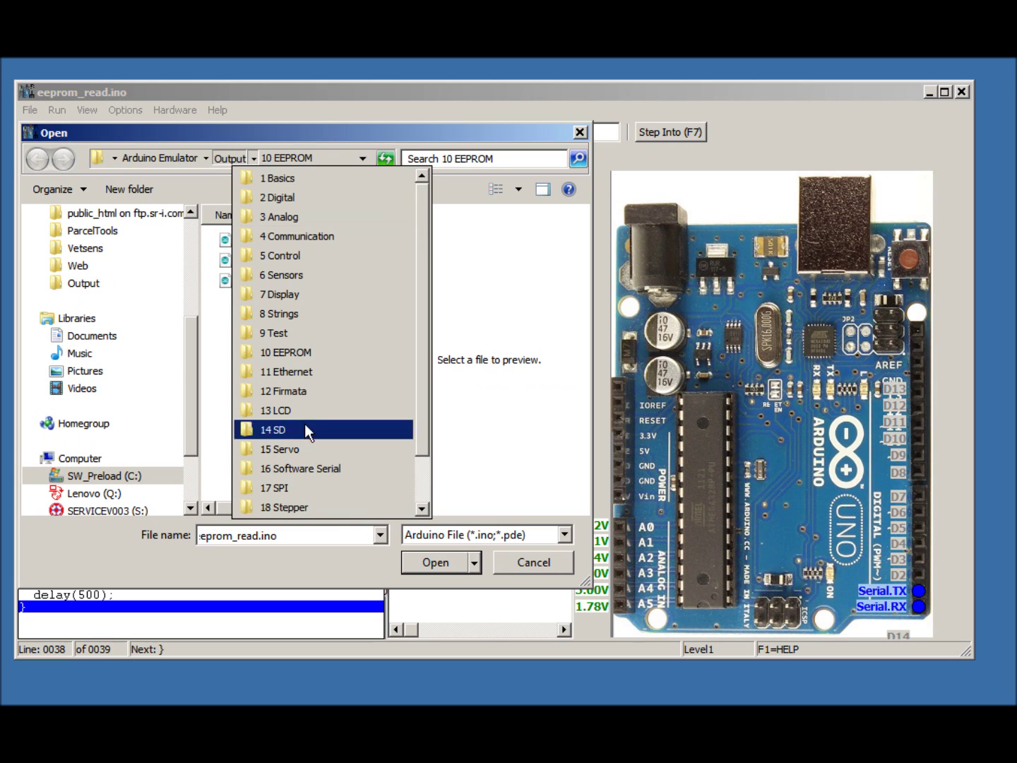
{"action": "left_click", "coordinate": [314, 507]}
{"action": "double_click", "coordinate": [273, 283]}
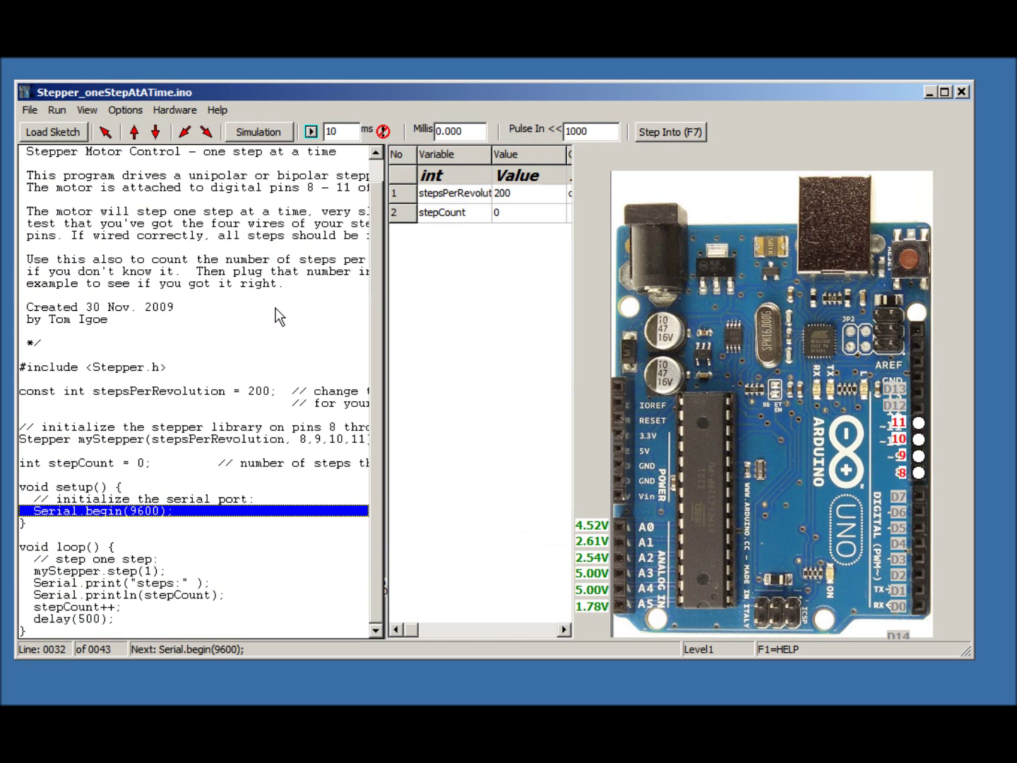
- Step the stepper loop with F7 until stepCount reaches 12, then close the Simulation Input and Output panel
{"action": "key", "text": "F7"}
{"action": "key", "text": "F7"}
{"action": "key", "text": "F7"}
{"action": "key", "text": "F7"}
{"action": "key", "text": "F7"}
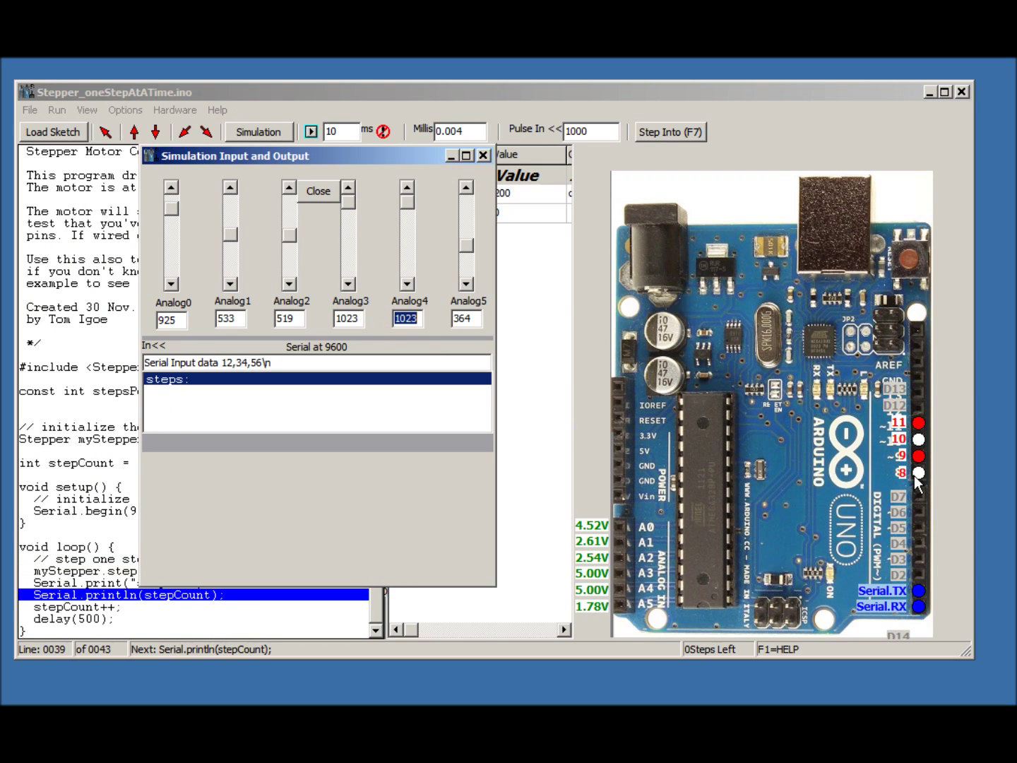
{"action": "key", "text": "F7"}
{"action": "key", "text": "F7"}
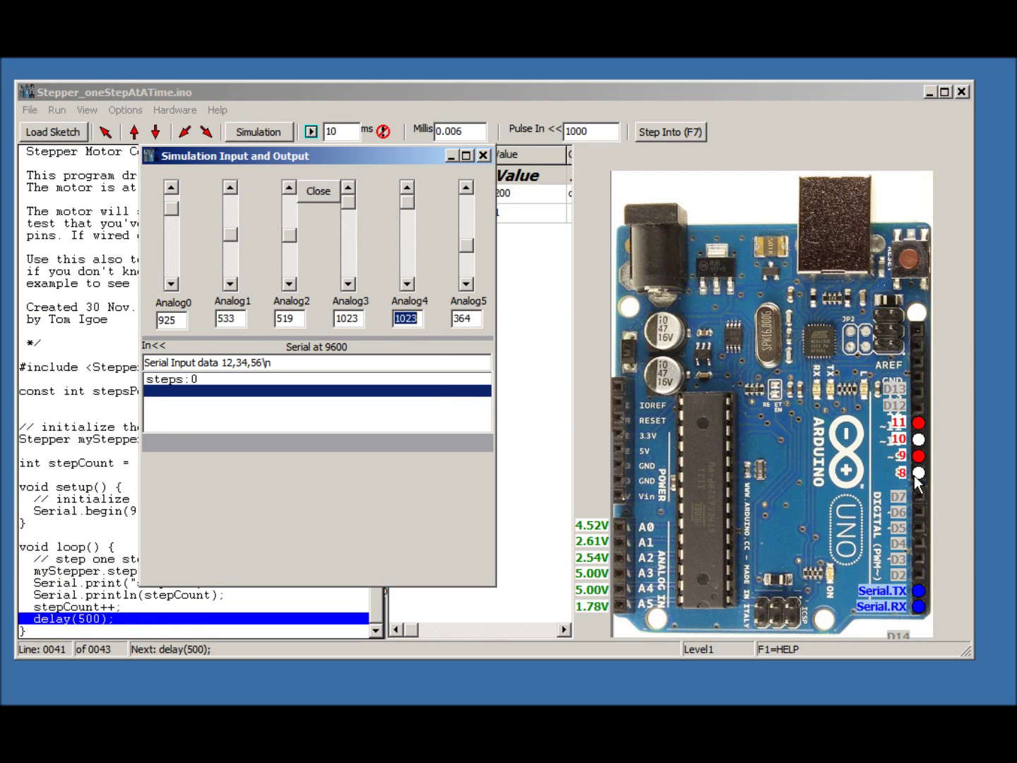
{"action": "key", "text": "F7"}
{"action": "key", "text": "F7"}
{"action": "key", "text": "F7"}
{"action": "key", "text": "F7"}
{"action": "key", "text": "F7"}
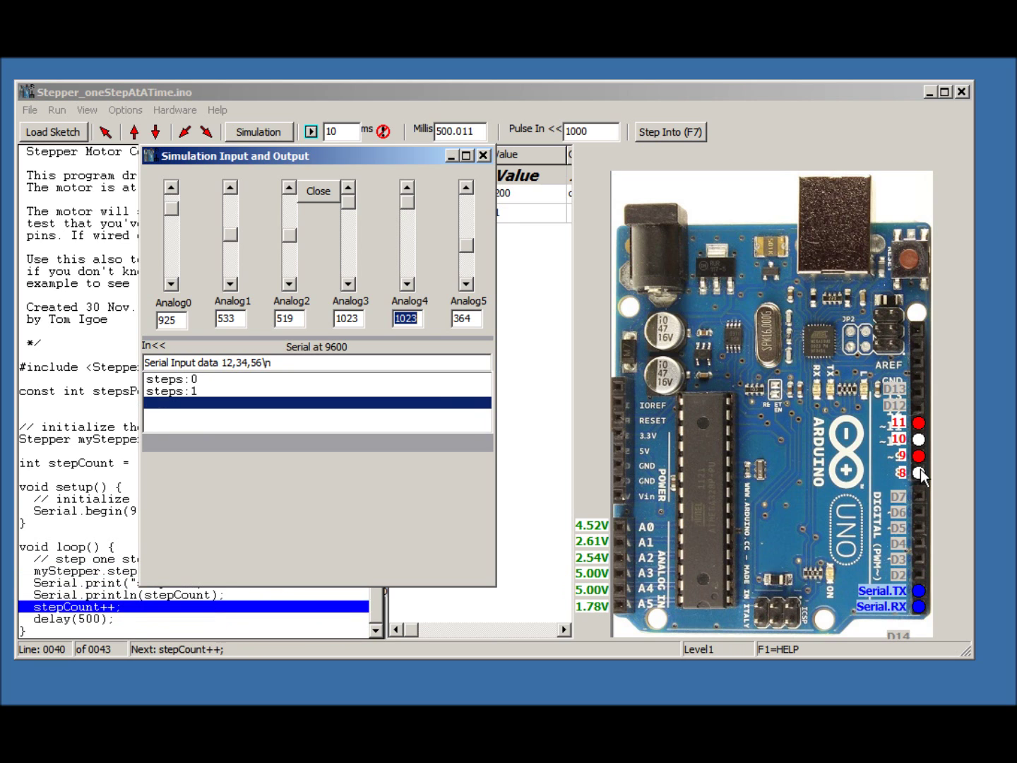
{"action": "key", "text": "F7"}
{"action": "key", "text": "F7"}
{"action": "key", "text": "F7"}
{"action": "key", "text": "F7"}
{"action": "key", "text": "F7"}
{"action": "key", "text": "F7"}
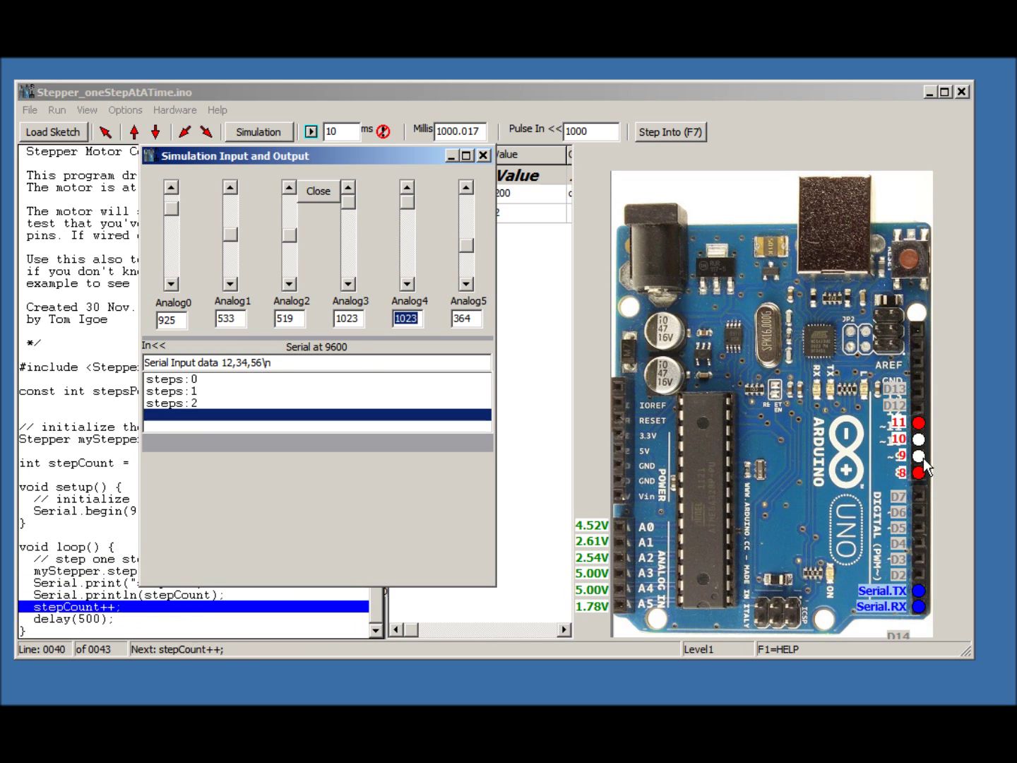
{"action": "key", "text": "F7"}
{"action": "key", "text": "F7"}
{"action": "key", "text": "F7"}
{"action": "key", "text": "F7"}
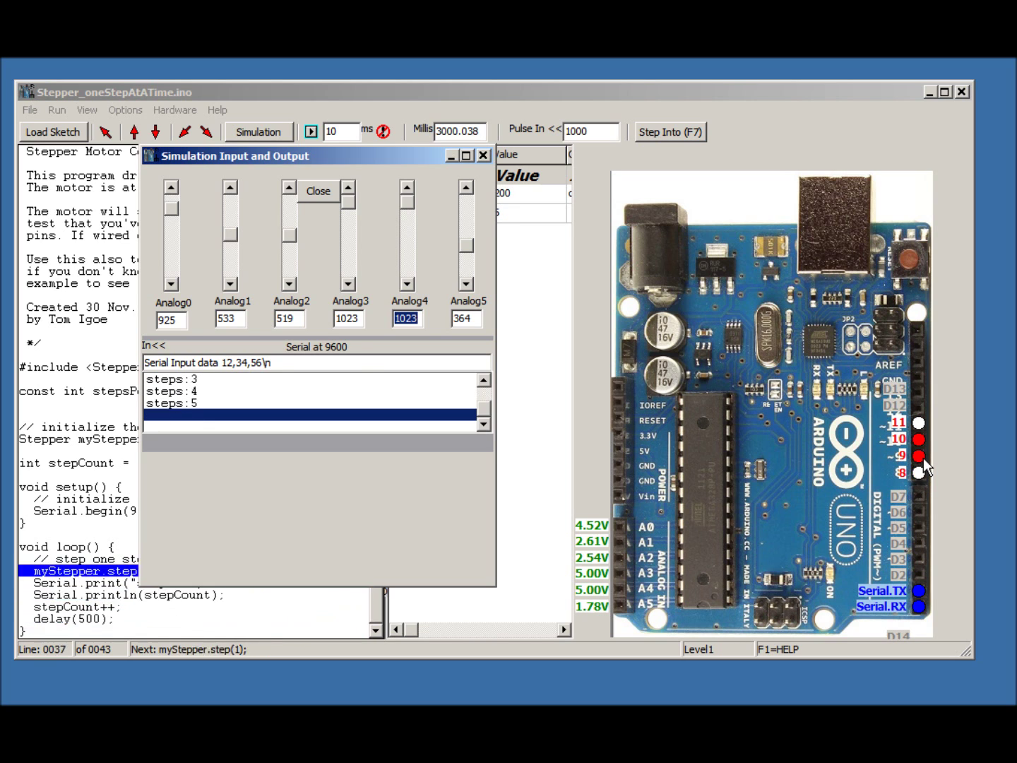
{"action": "left_click", "coordinate": [485, 155]}
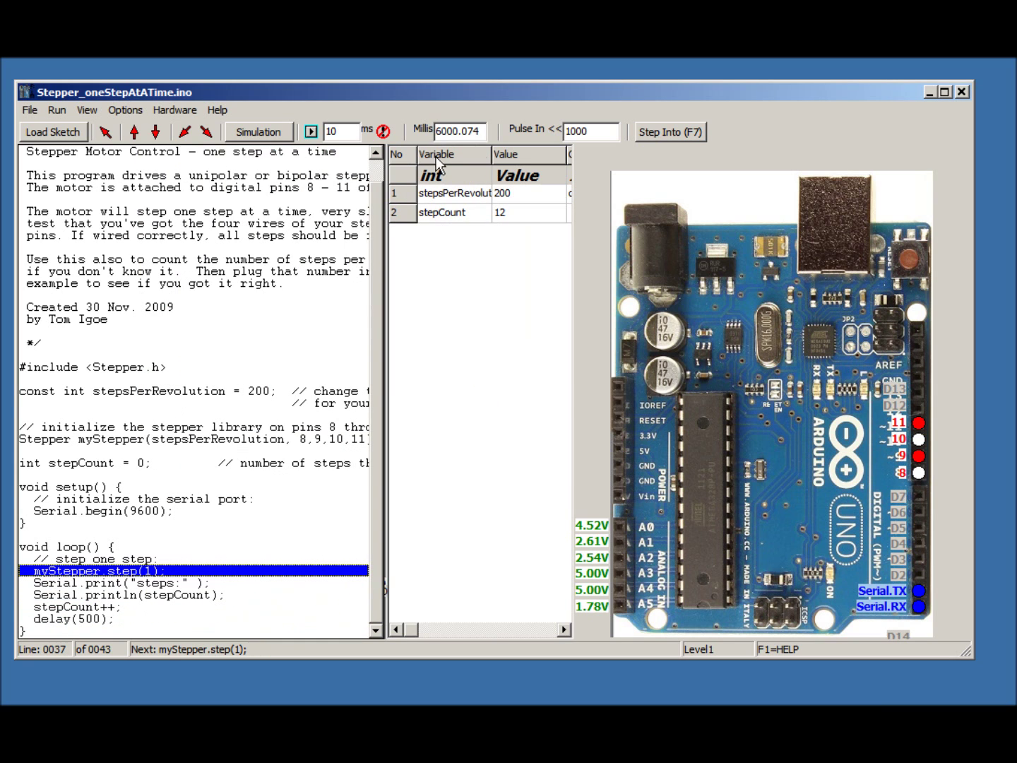
{"action": "left_click", "coordinate": [72, 133]}
- Load BlinkWithoutDelay.ino from the 2 Digital examples folder
{"action": "left_click", "coordinate": [253, 158]}
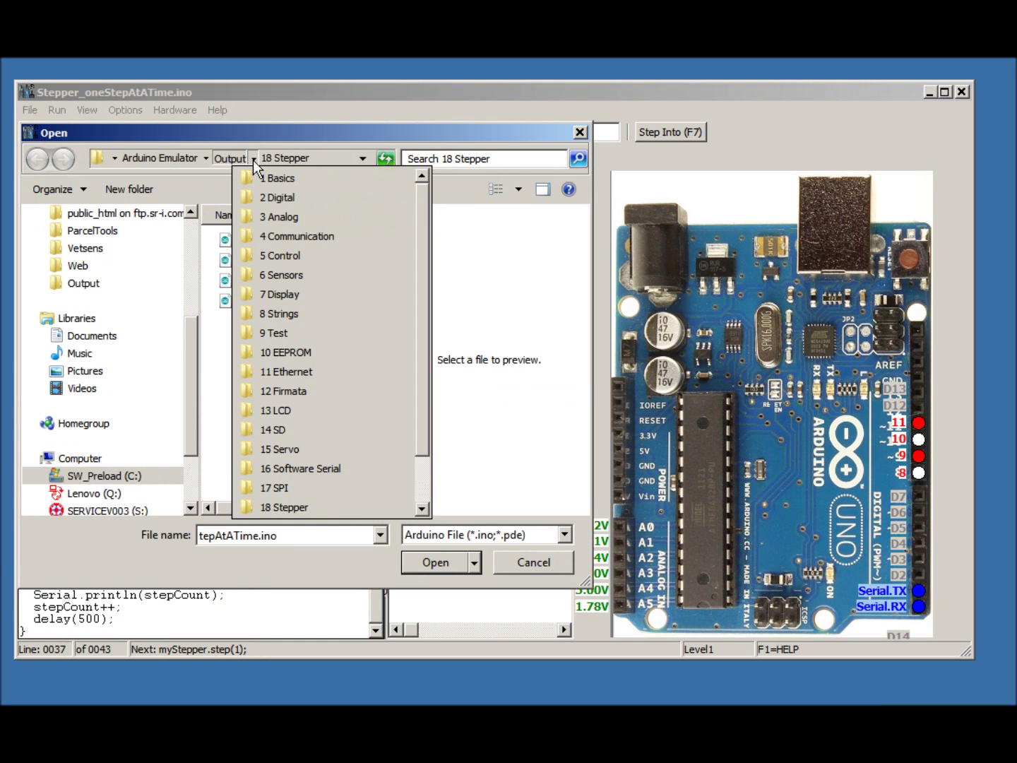
{"action": "left_click", "coordinate": [270, 198]}
{"action": "double_click", "coordinate": [274, 240]}
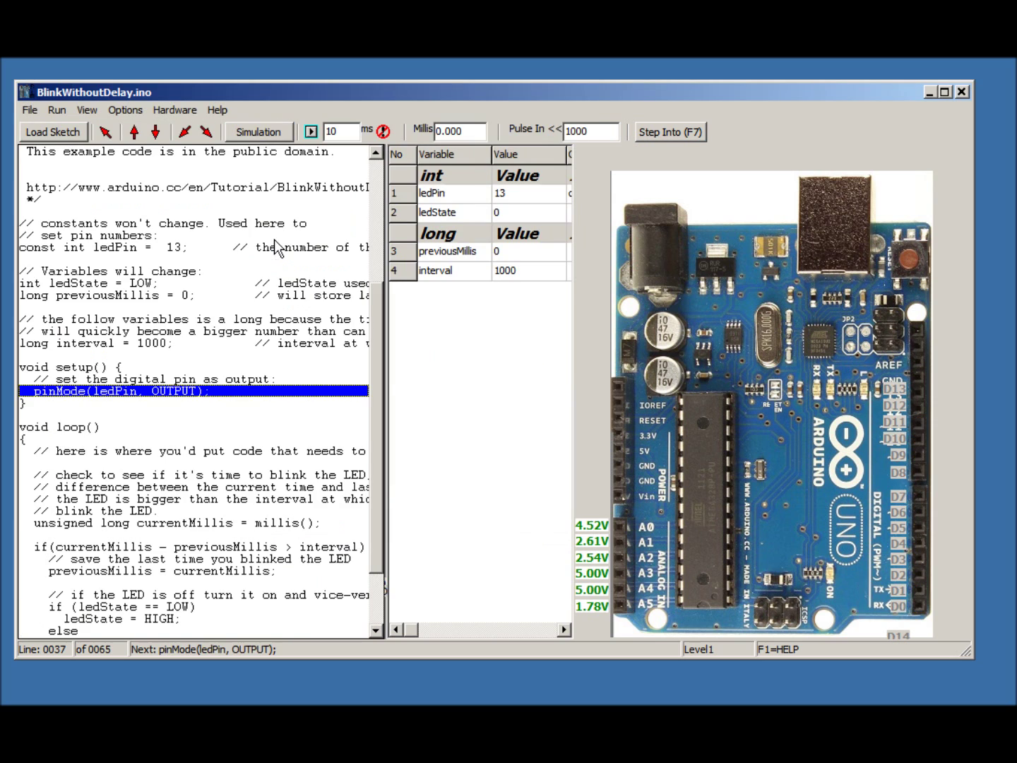
- Set Millis to 1001 and step through the if block until ledState is 1 and the LED lights
{"action": "key", "text": "F7"}
{"action": "key", "text": "F7"}
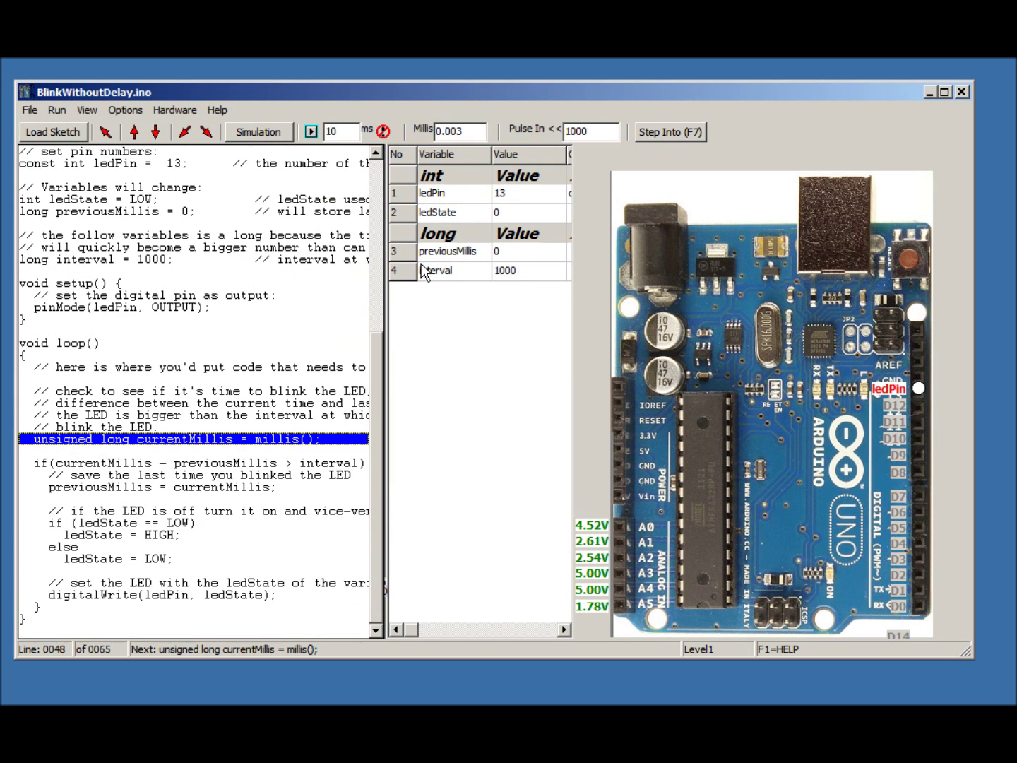
{"action": "left_click_drag", "start_coordinate": [466, 130], "coordinate": [427, 130]}
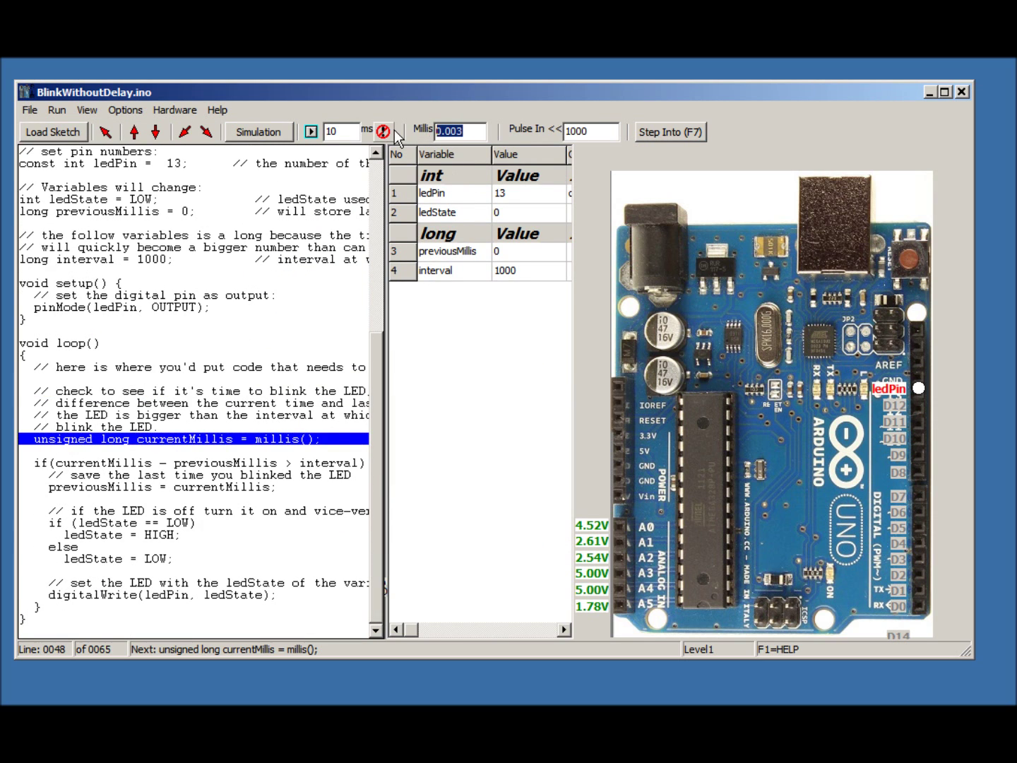
{"action": "type", "text": "1001"}
{"action": "key", "text": "F7"}
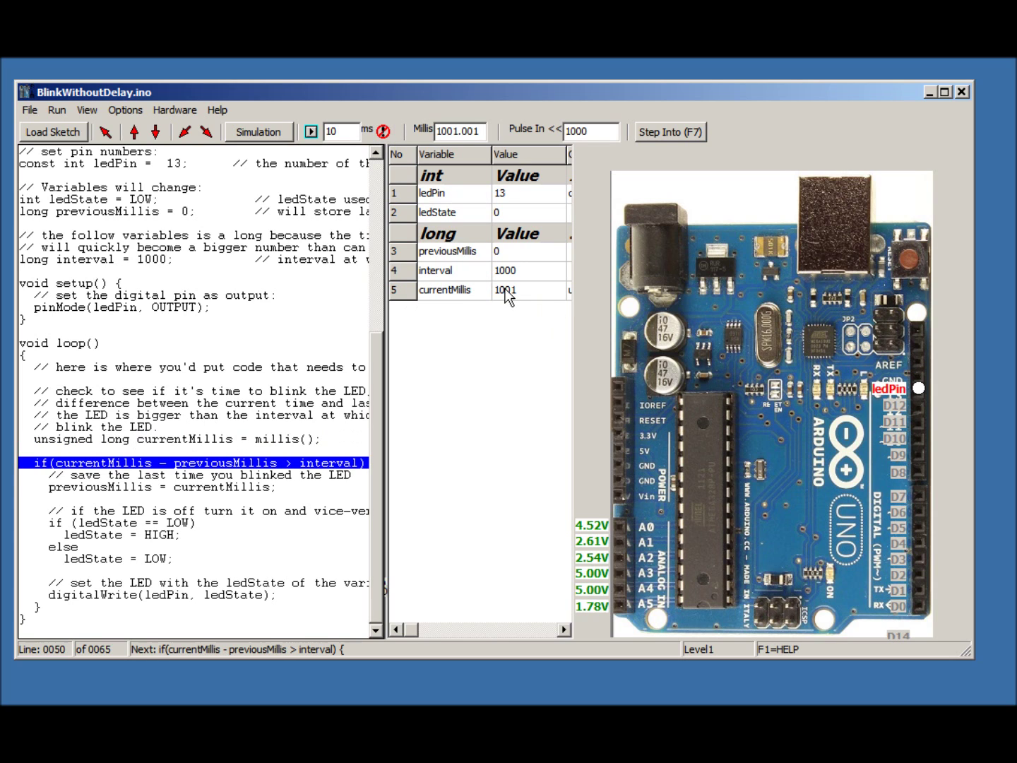
{"action": "key", "text": "F7"}
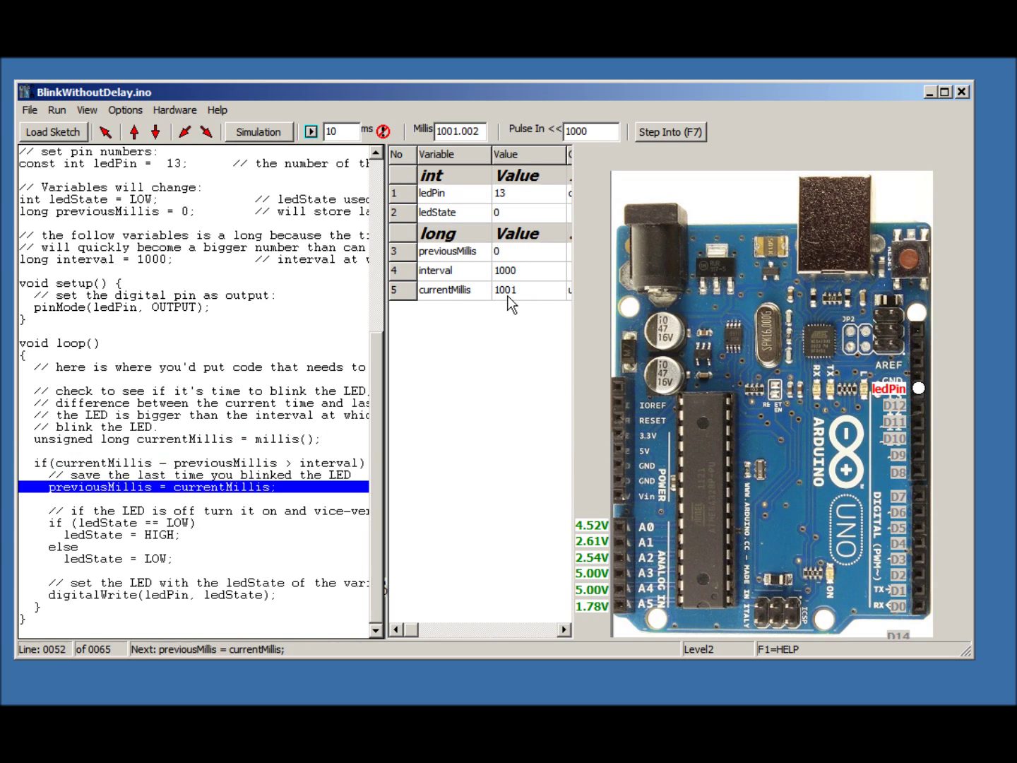
{"action": "key", "text": "F7"}
{"action": "key", "text": "F7"}
{"action": "key", "text": "F7"}
{"action": "key", "text": "F7"}
{"action": "key", "text": "F7"}
{"action": "key", "text": "F7"}
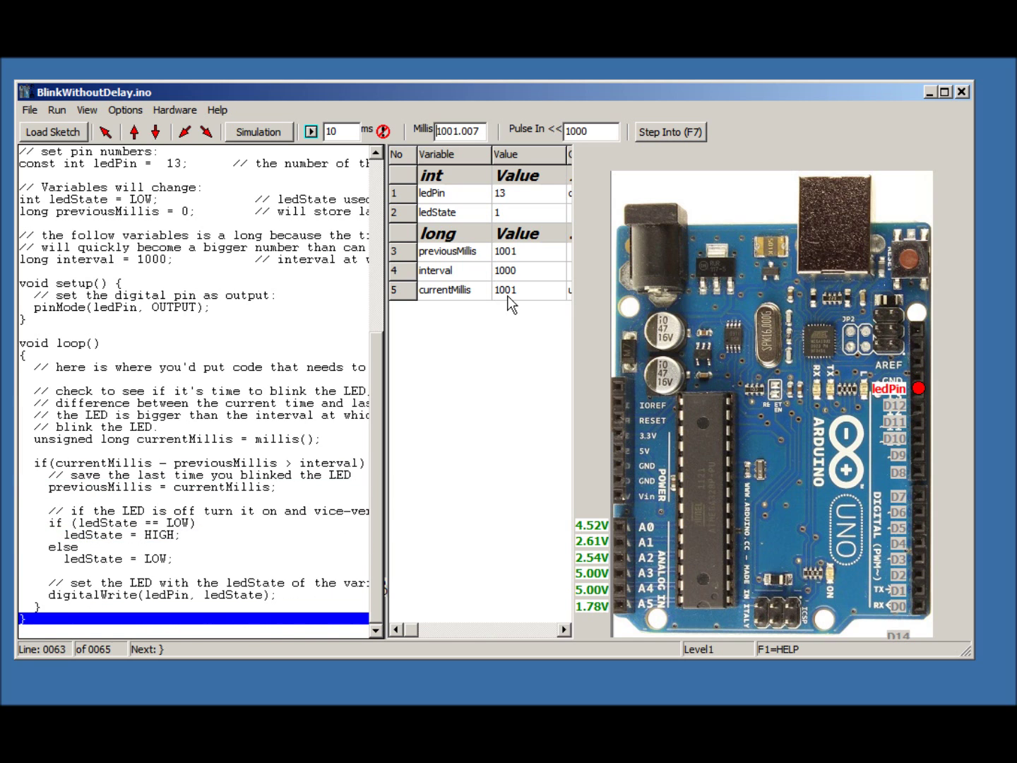
{"action": "key", "text": "F7"}
{"action": "key", "text": "F7"}
{"action": "key", "text": "F7"}
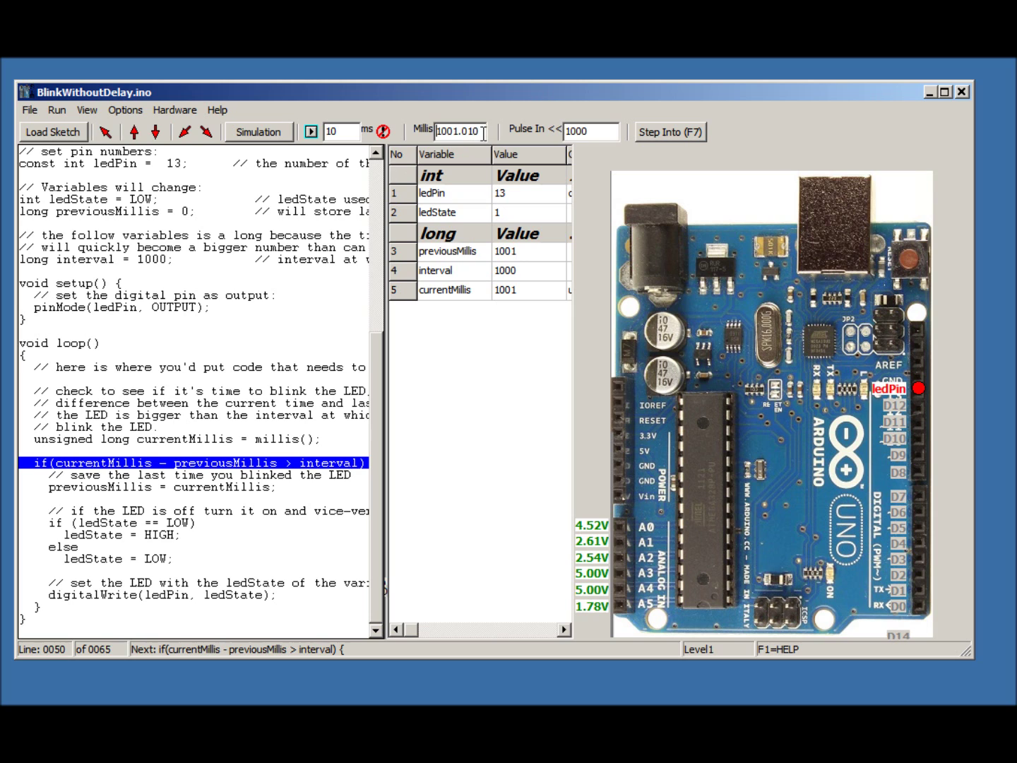
{"action": "key", "text": "F7"}
{"action": "key", "text": "F7"}
{"action": "key", "text": "F7"}
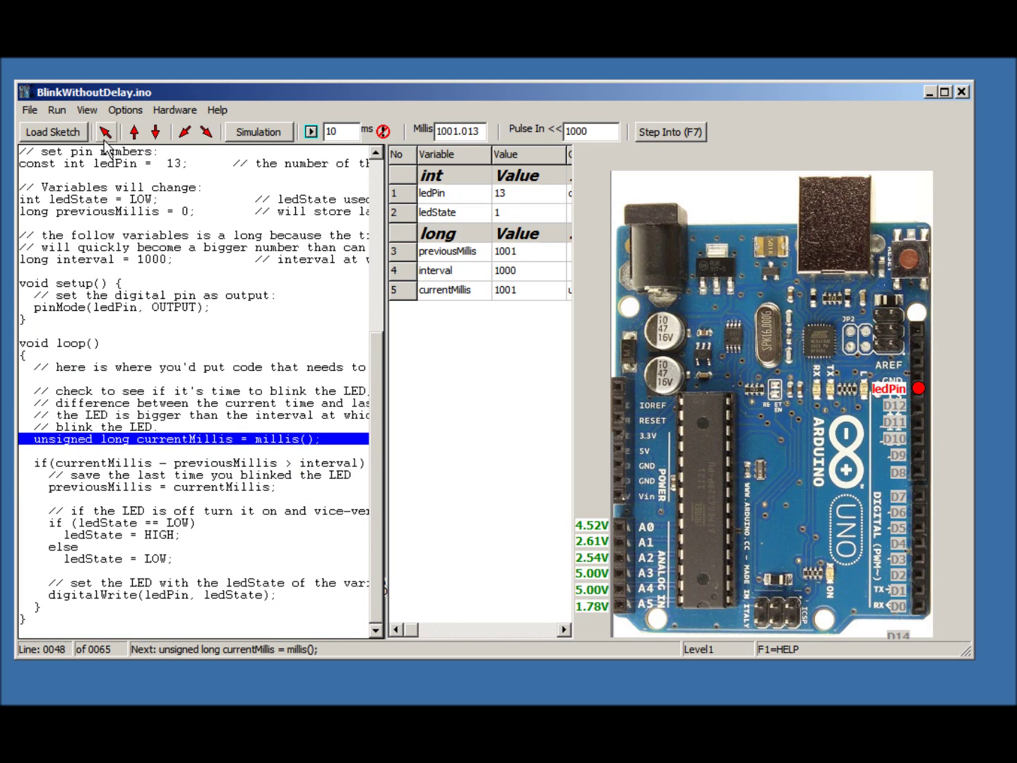
- Load test.ino from the Test folder, dismiss its pin 12 errors, and move the simulation panel aside
{"action": "left_click", "coordinate": [72, 131]}
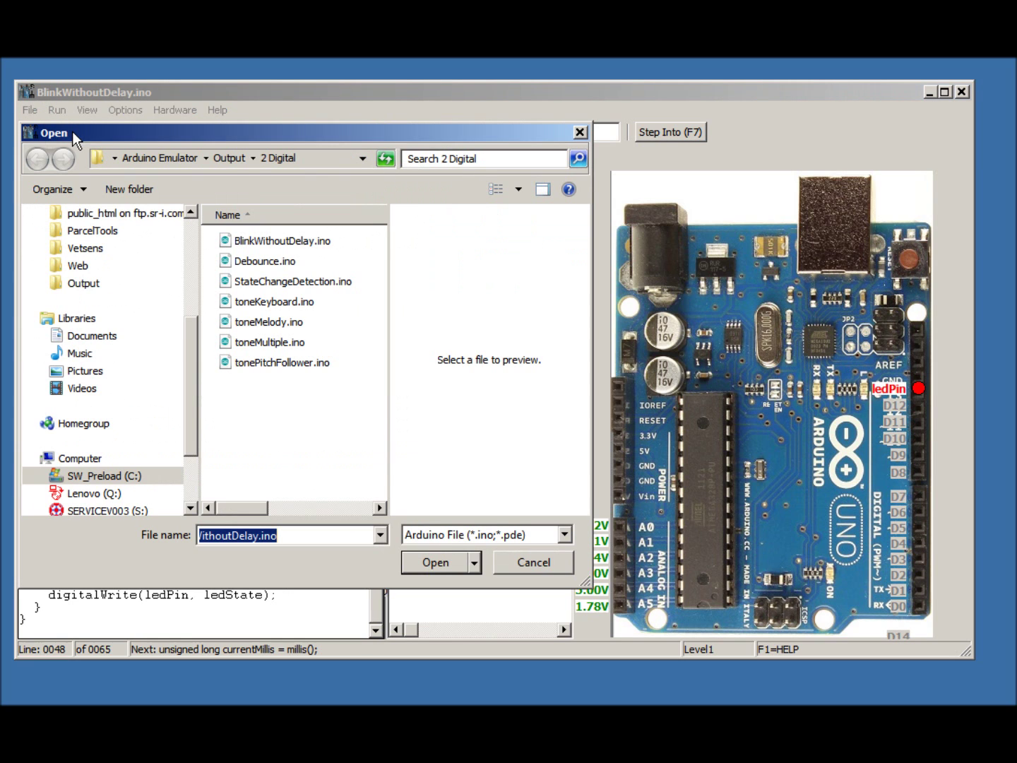
{"action": "left_click", "coordinate": [253, 158]}
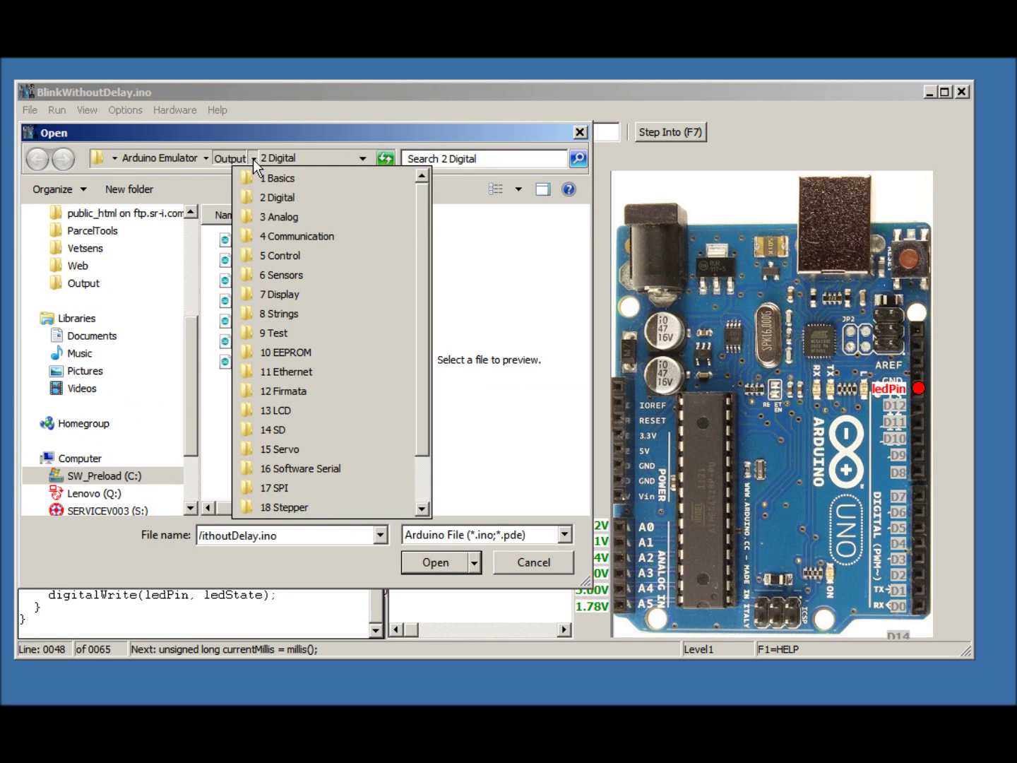
{"action": "left_click", "coordinate": [274, 328]}
{"action": "double_click", "coordinate": [252, 243]}
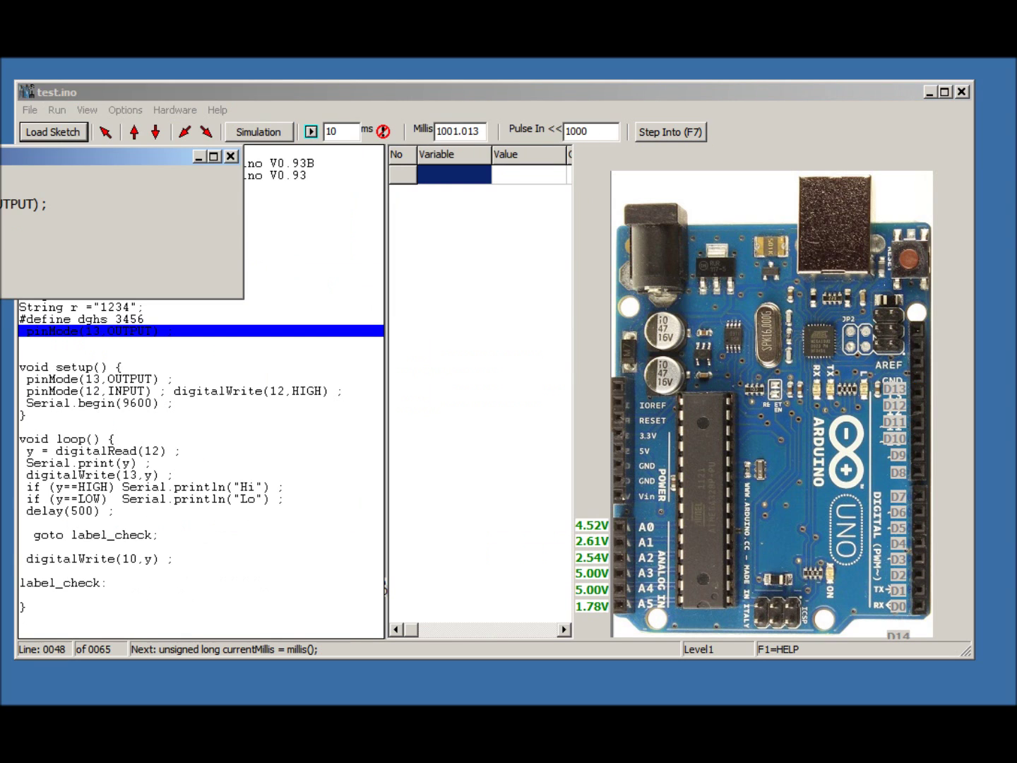
{"action": "left_click", "coordinate": [313, 302]}
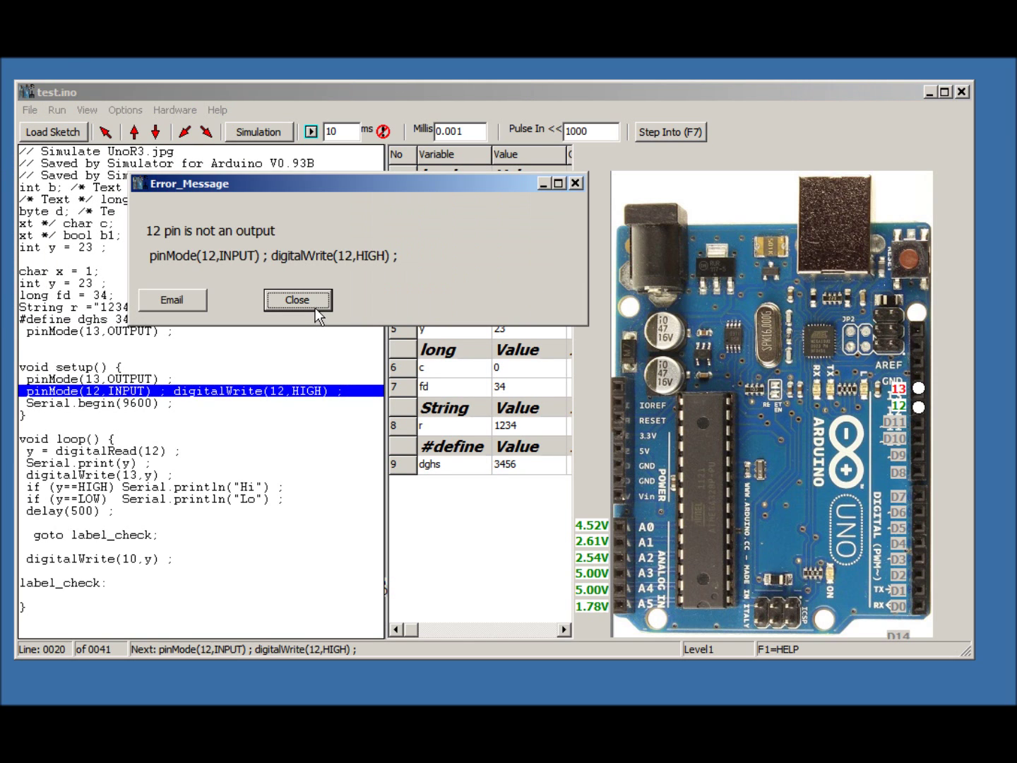
{"action": "left_click", "coordinate": [314, 309]}
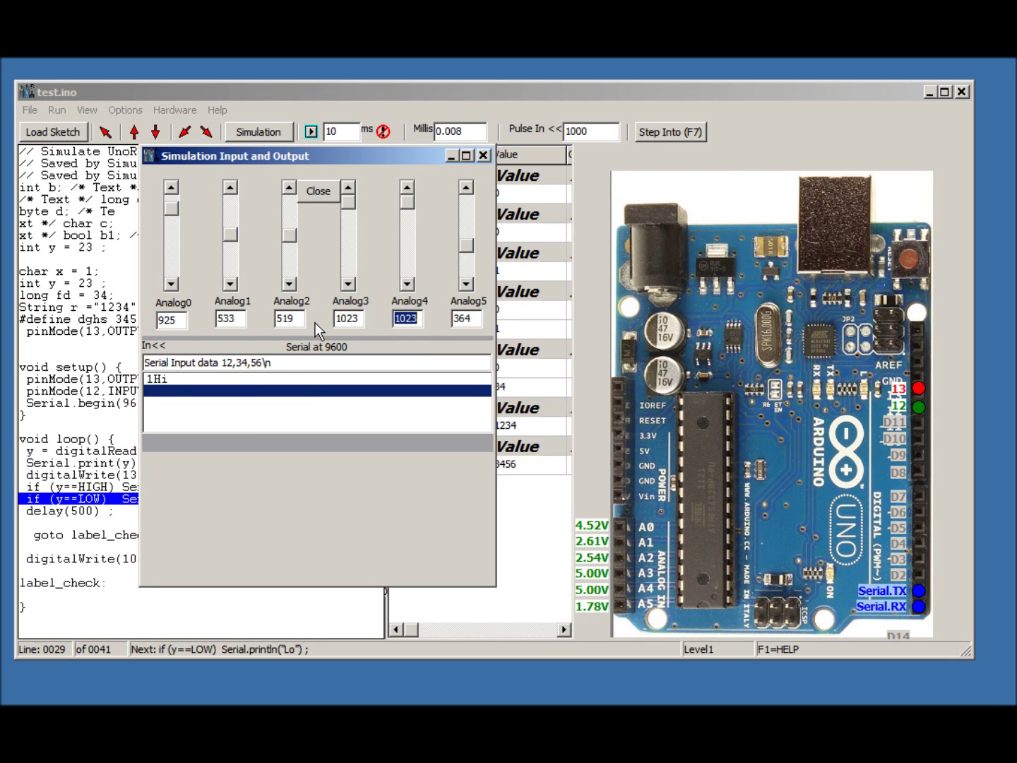
{"action": "left_click_drag", "start_coordinate": [348, 153], "coordinate": [574, 157]}
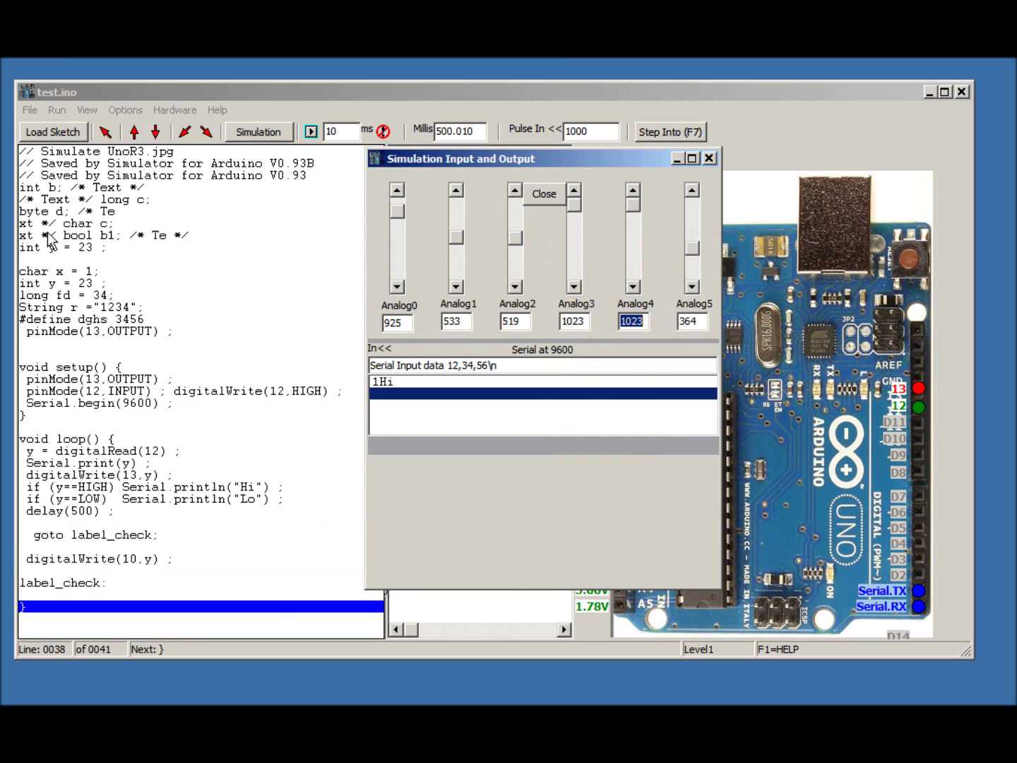
- Load test1.ino and dismiss its pin 12 and const-variable error messages
{"action": "left_click", "coordinate": [53, 132]}
{"action": "double_click", "coordinate": [236, 258]}
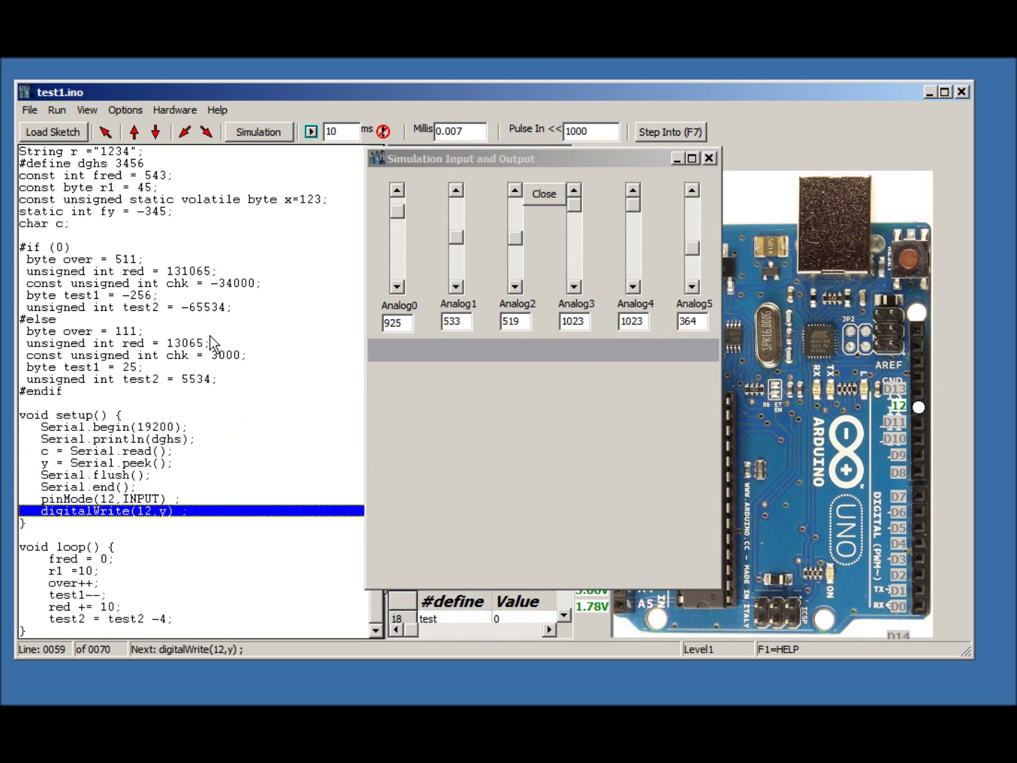
{"action": "left_click", "coordinate": [279, 303]}
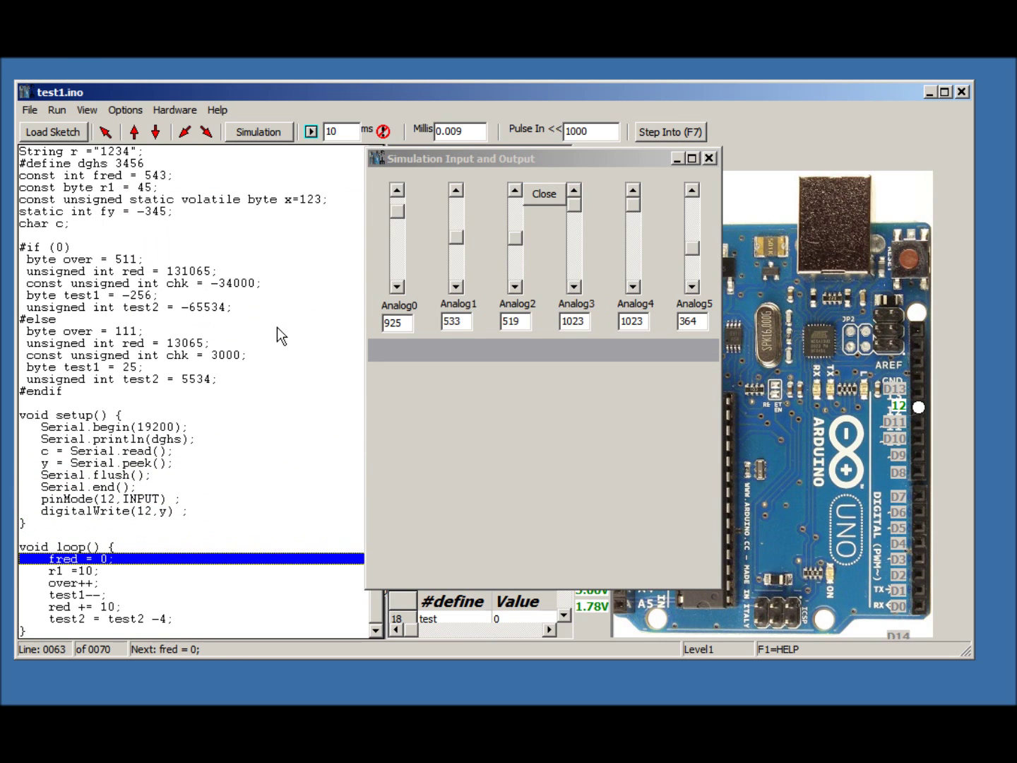
{"action": "left_click", "coordinate": [303, 298]}
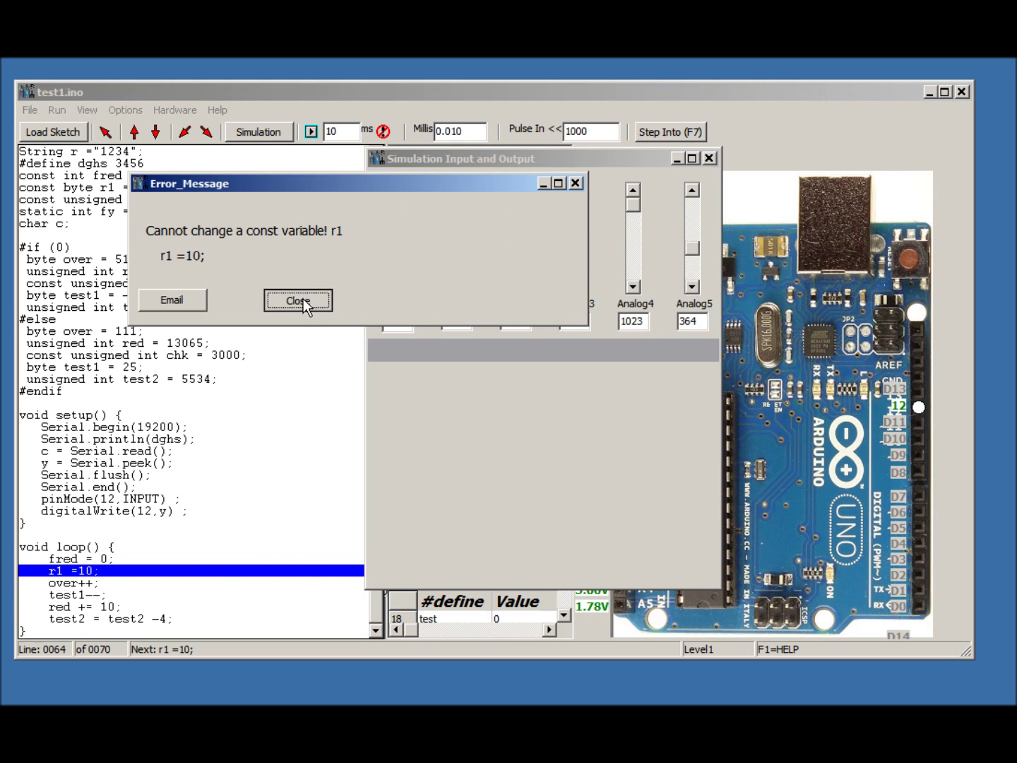
{"action": "left_click", "coordinate": [302, 298]}
{"action": "left_click", "coordinate": [34, 122]}
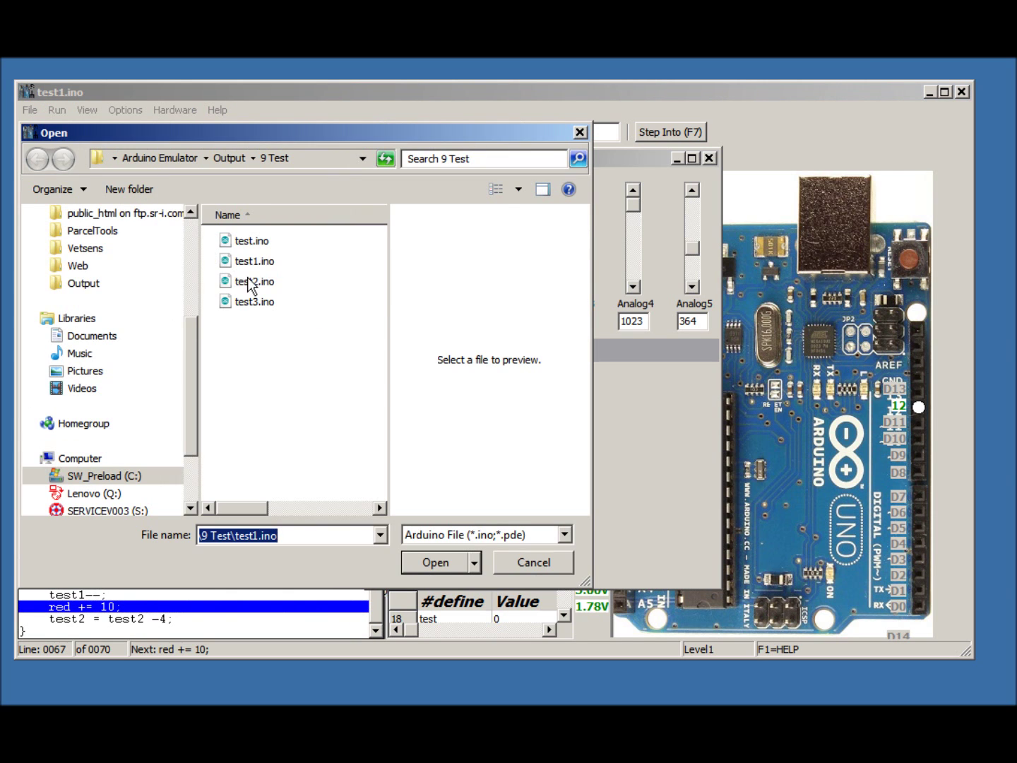
- Load test2.ino, move the analog panel aside, and set currentLED to 9
{"action": "double_click", "coordinate": [247, 277]}
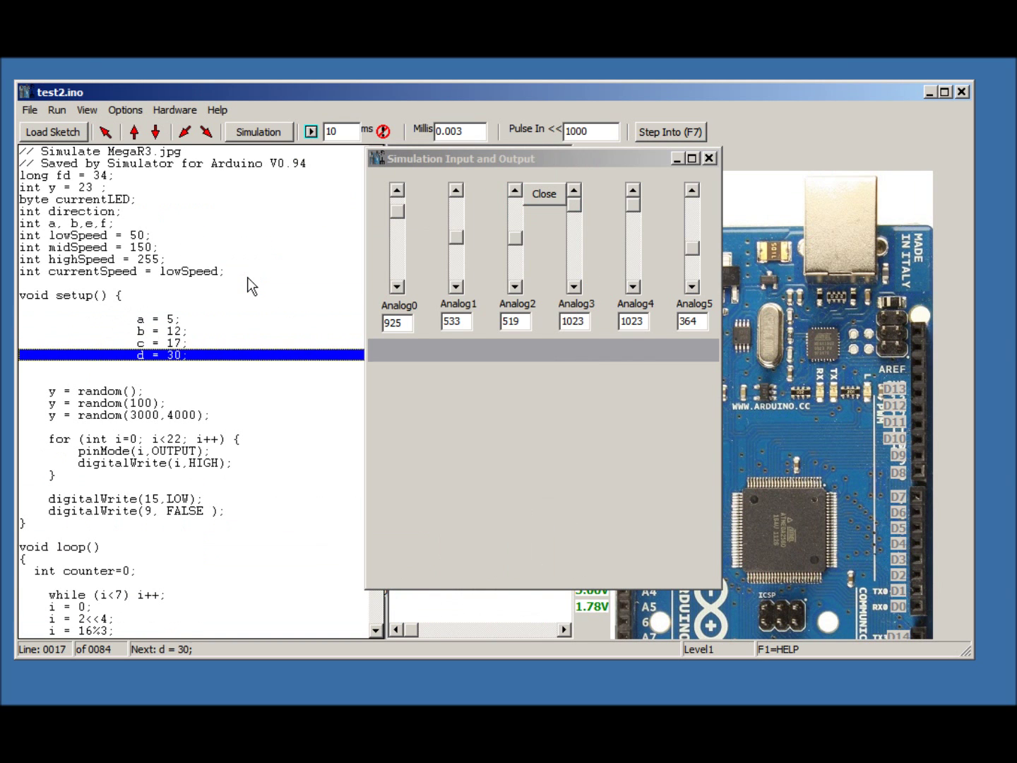
{"action": "left_click_drag", "start_coordinate": [565, 159], "coordinate": [623, 353]}
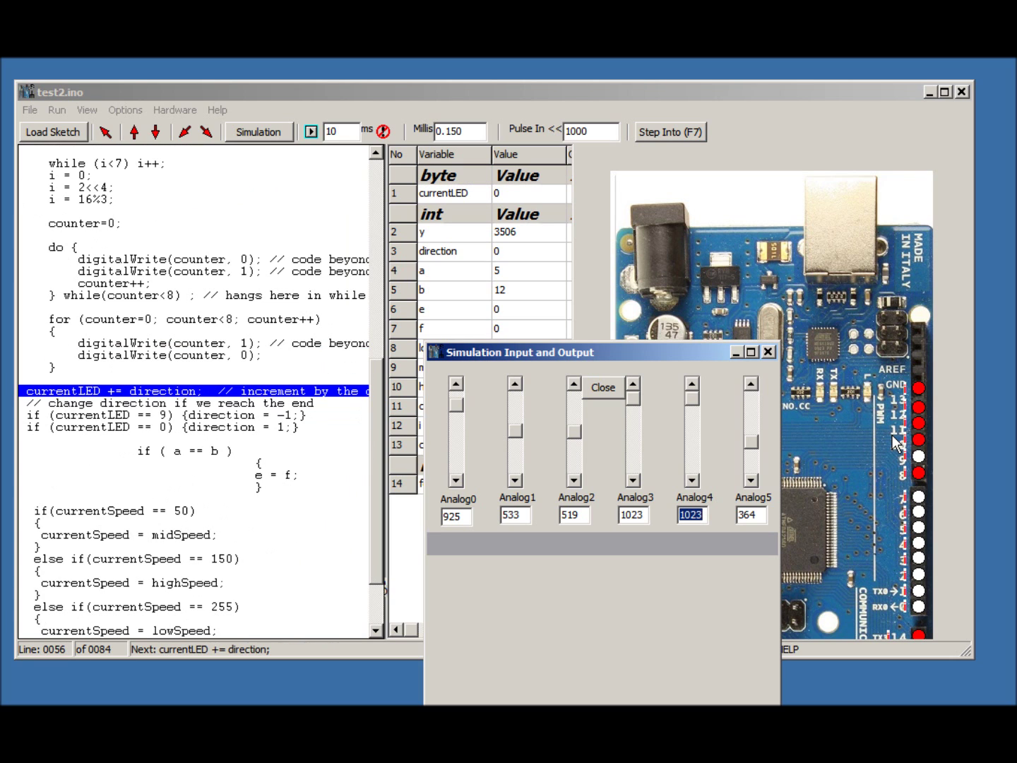
{"action": "left_click", "coordinate": [500, 194]}
{"action": "type", "text": "9"}
{"action": "key", "text": "Return"}
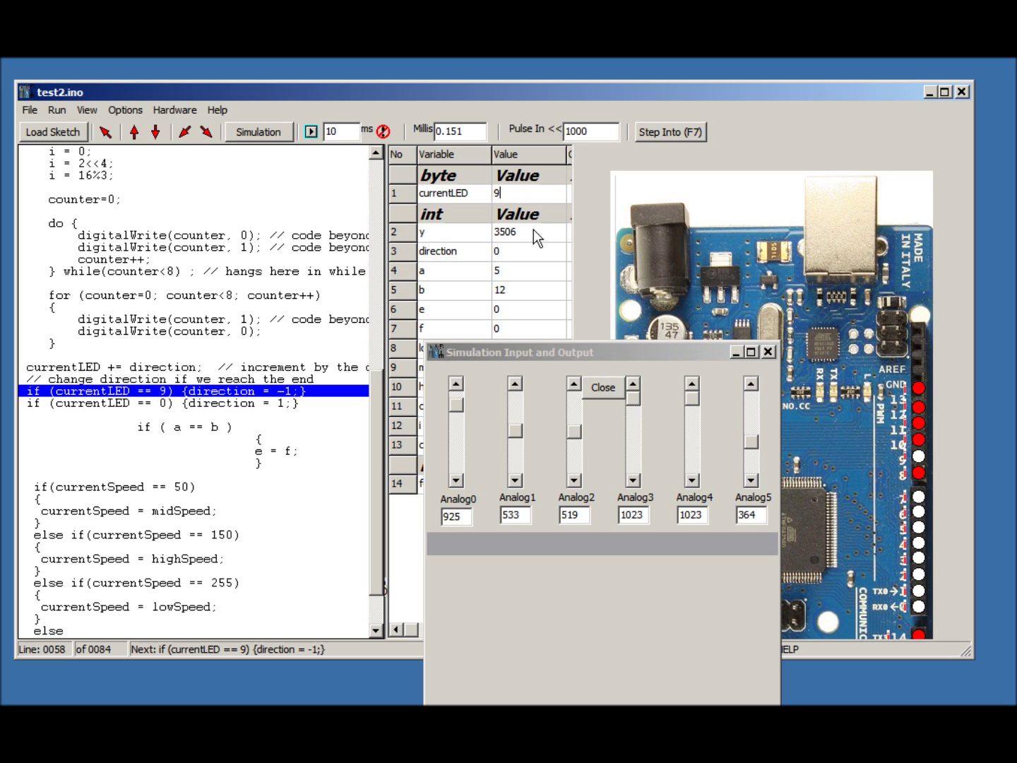
- Set currentLED to 0, then step with F7 until direction flips and currentSpeed becomes 150
{"action": "left_click", "coordinate": [509, 197]}
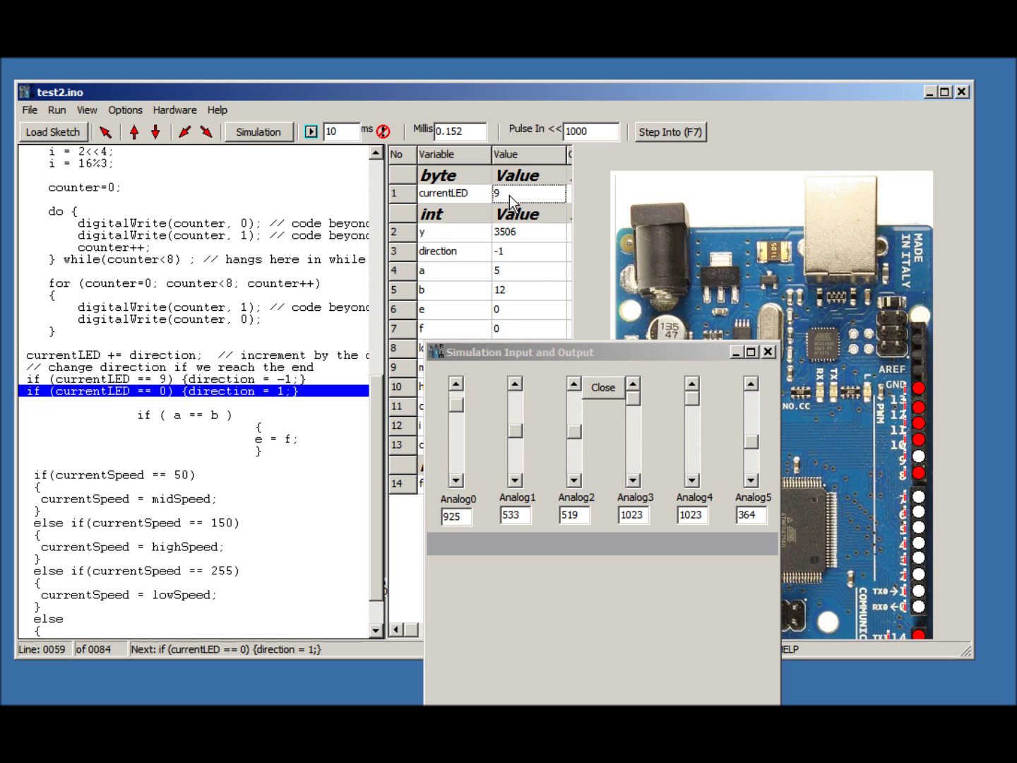
{"action": "type", "text": "0"}
{"action": "key", "text": "Return"}
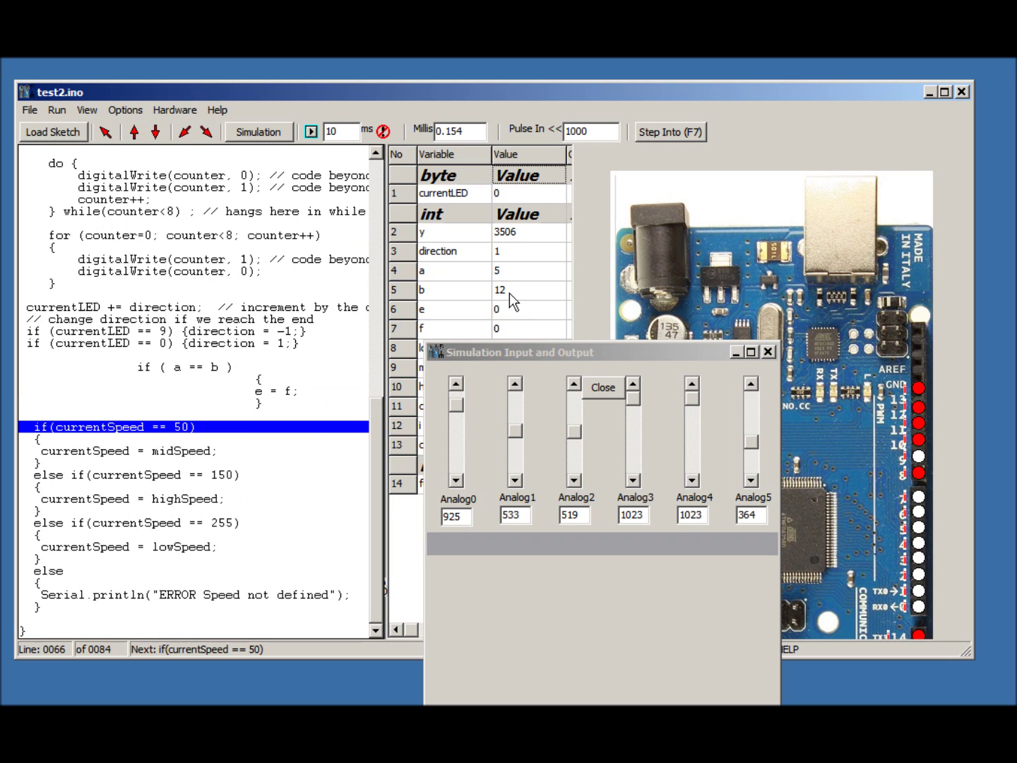
{"action": "left_click_drag", "start_coordinate": [521, 353], "coordinate": [671, 246]}
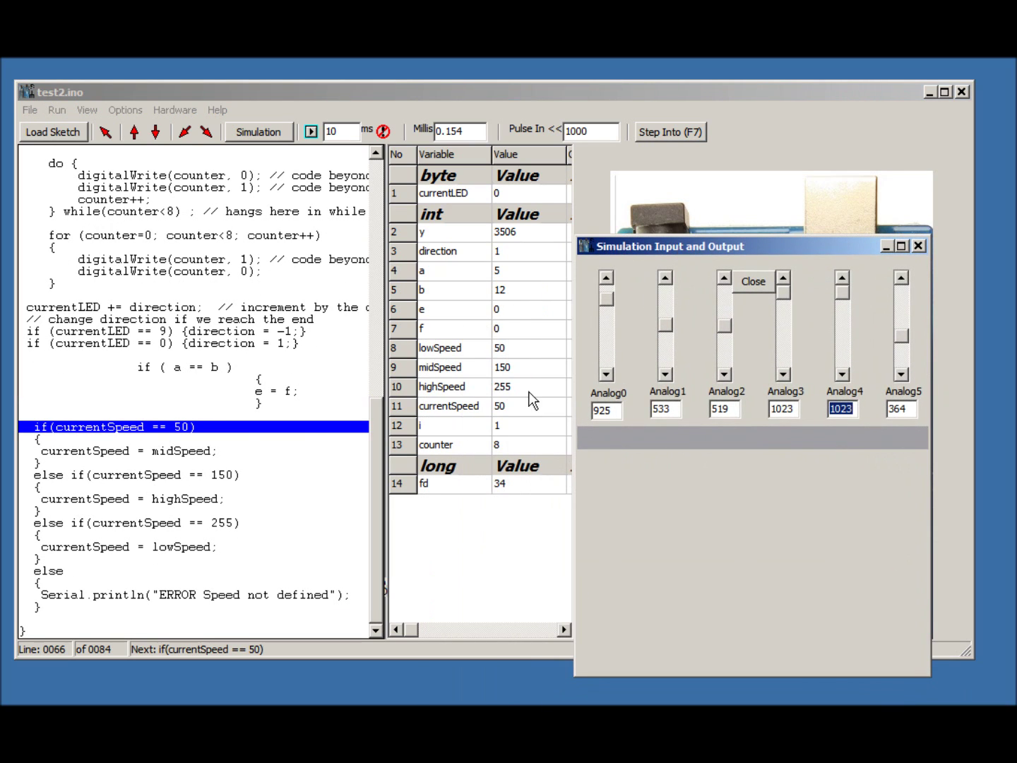
{"action": "key", "text": "F7"}
{"action": "key", "text": "F7"}
{"action": "key", "text": "F7"}
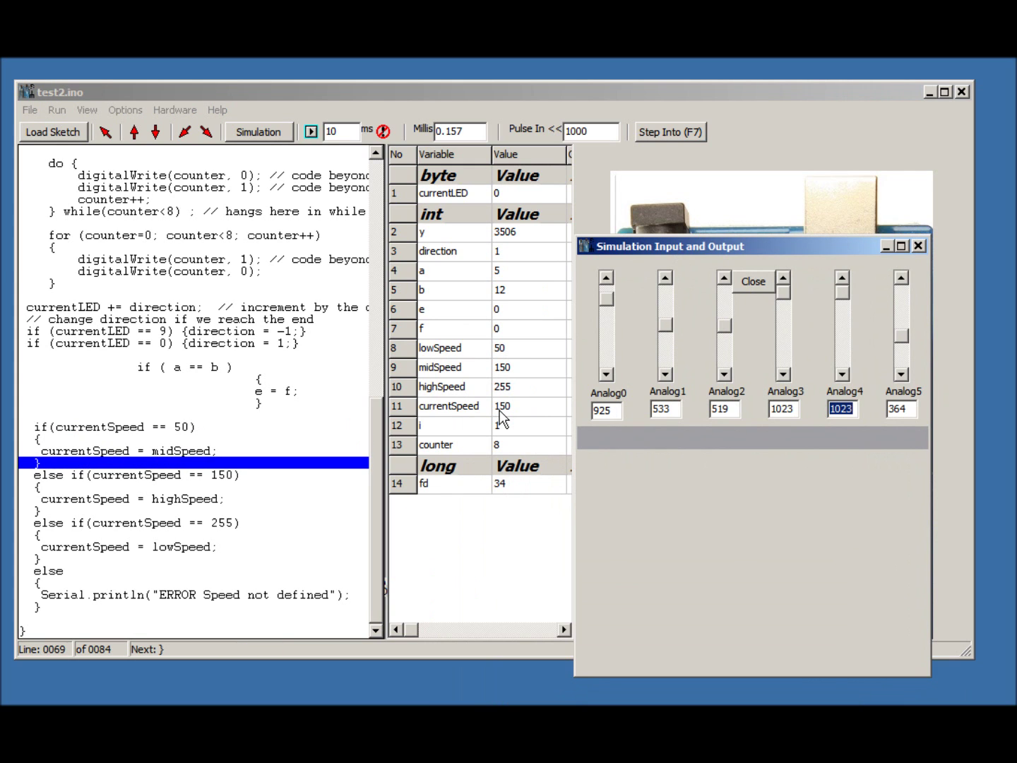
{"action": "key", "text": "F7"}
{"action": "key", "text": "F7"}
{"action": "key", "text": "F7"}
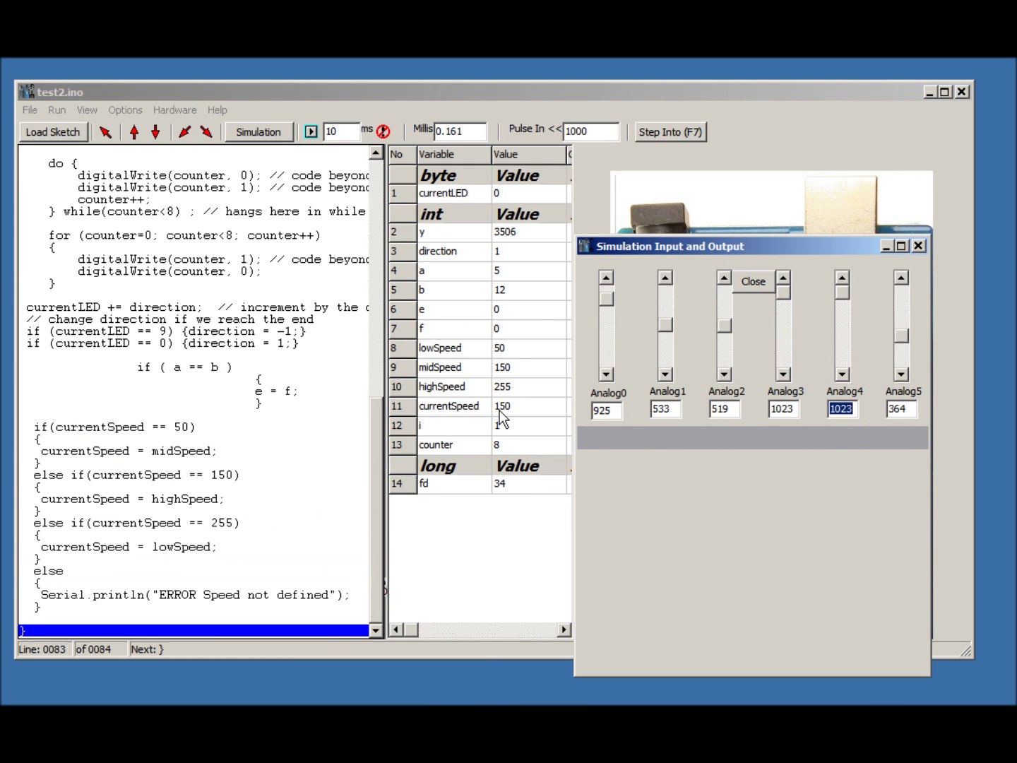
{"action": "key", "text": "F7"}
{"action": "left_click", "coordinate": [52, 132]}
- Load test3.ino, step past the float cast, and close the analog input and output window
{"action": "double_click", "coordinate": [250, 306]}
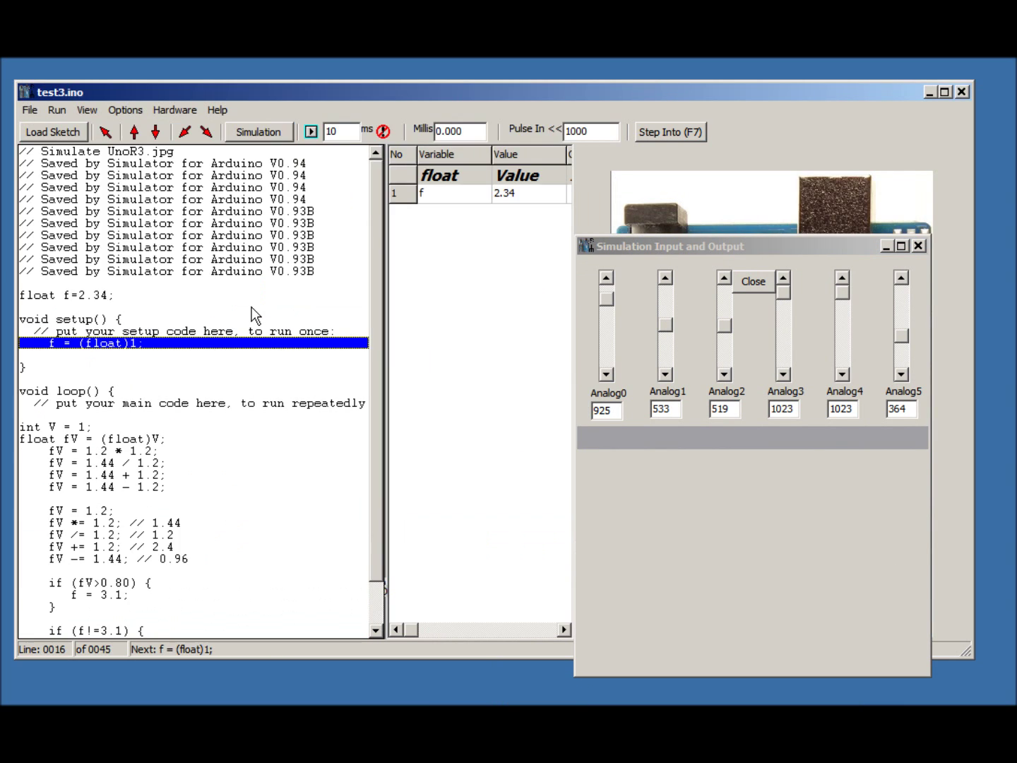
{"action": "key", "text": "F7"}
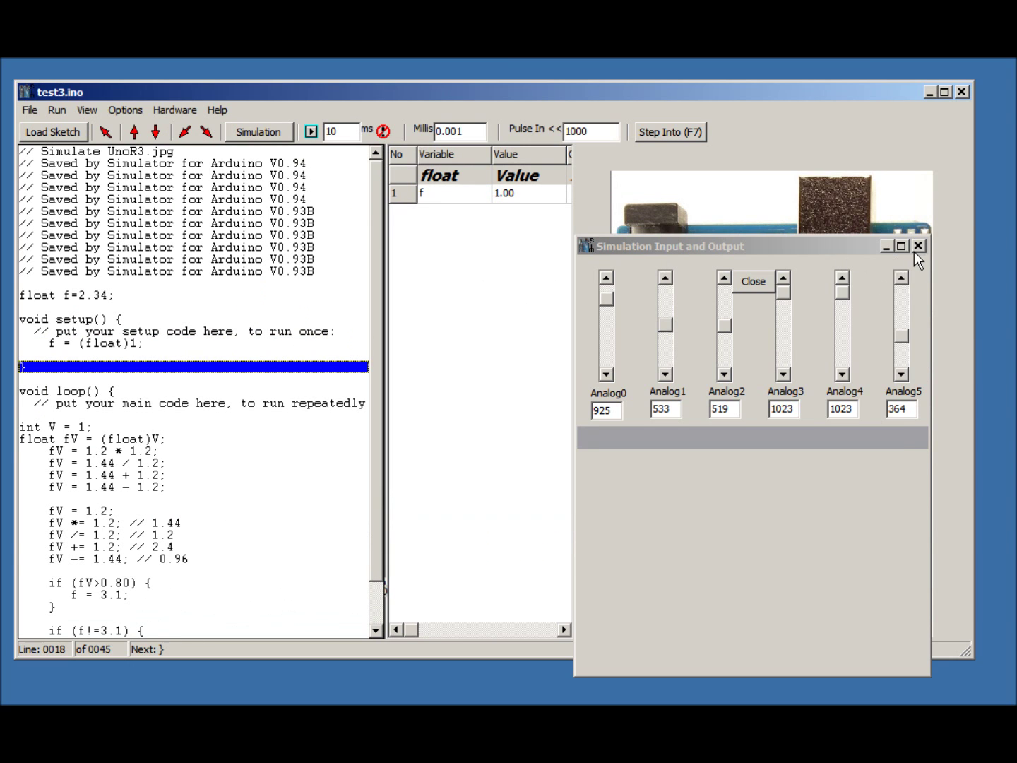
{"action": "left_click", "coordinate": [917, 245]}
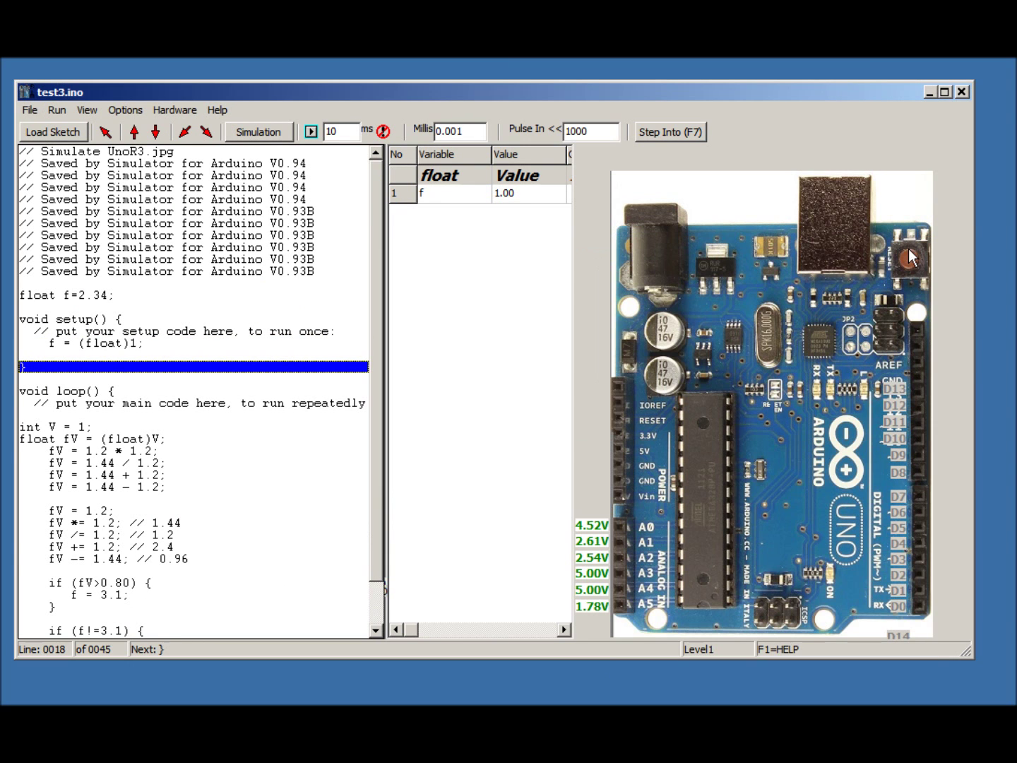
{"action": "left_click", "coordinate": [104, 132]}
- Step through the loop's fV calculations until fV reads 0.96 and f is 3.10
{"action": "key", "text": "F7"}
{"action": "key", "text": "F7"}
{"action": "key", "text": "F7"}
{"action": "key", "text": "F7"}
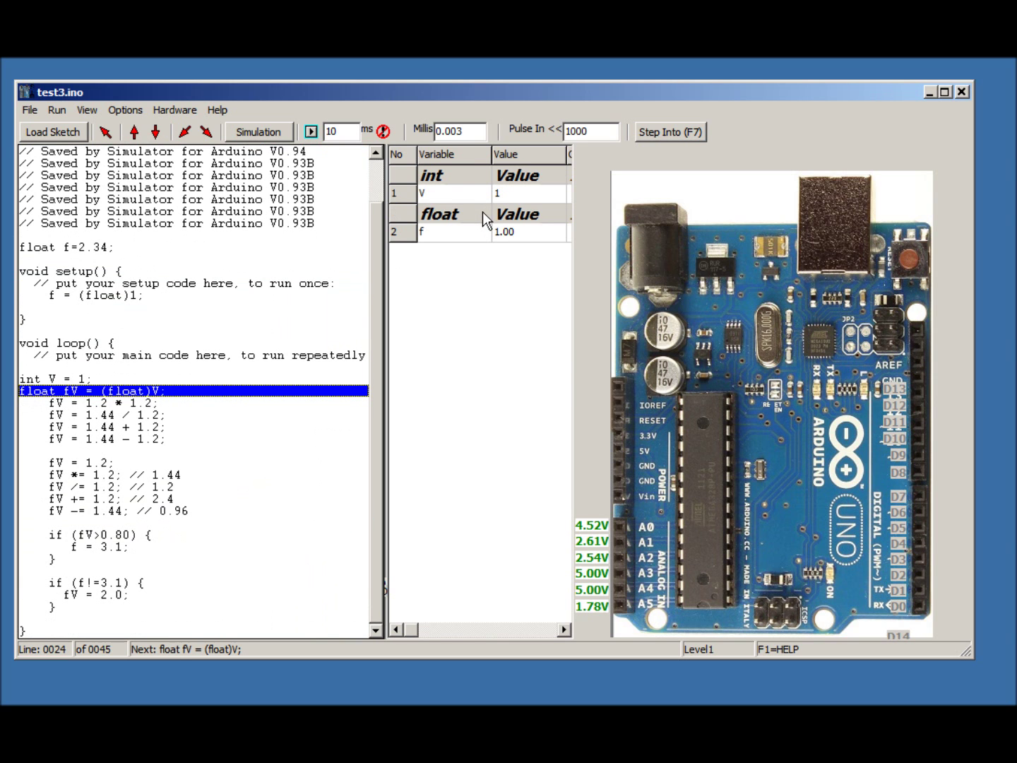
{"action": "key", "text": "F7"}
{"action": "key", "text": "F7"}
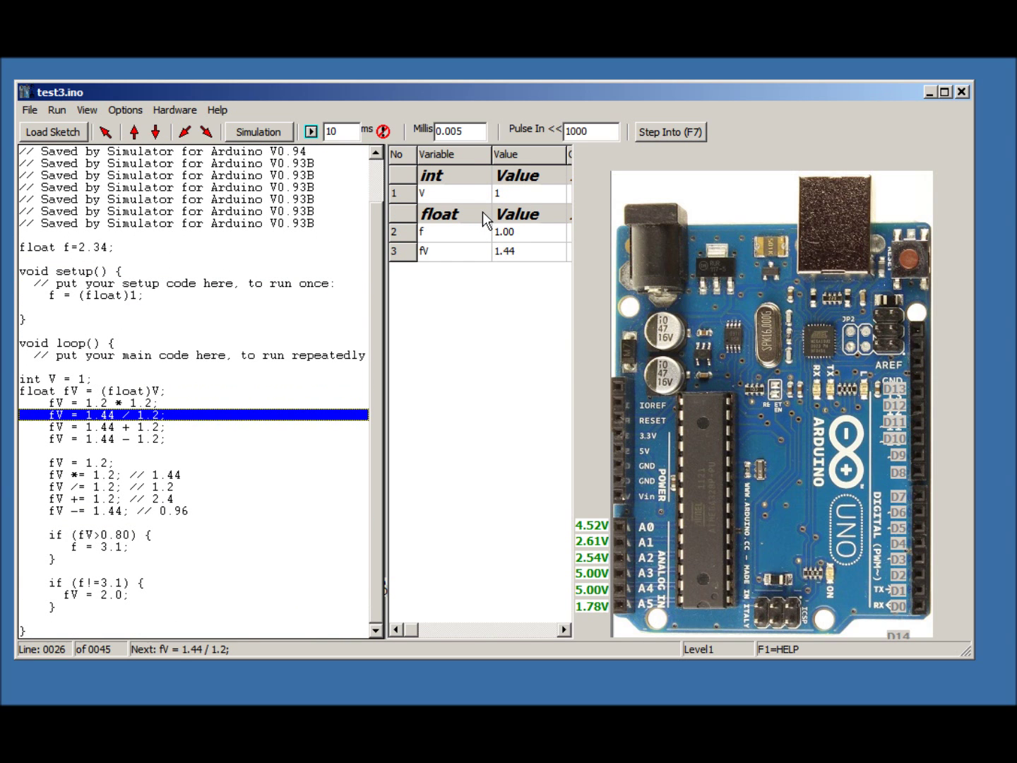
{"action": "key", "text": "F7"}
{"action": "key", "text": "F7"}
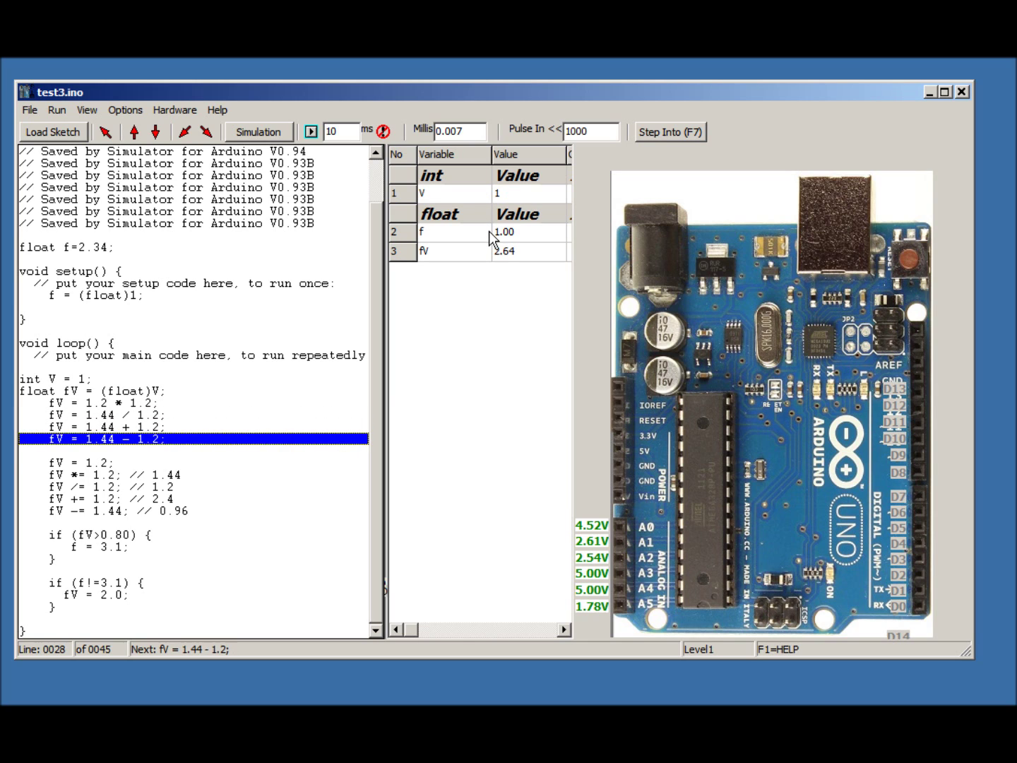
{"action": "key", "text": "F7"}
{"action": "key", "text": "F7"}
{"action": "key", "text": "F7"}
{"action": "key", "text": "F7"}
{"action": "key", "text": "F7"}
{"action": "key", "text": "F7"}
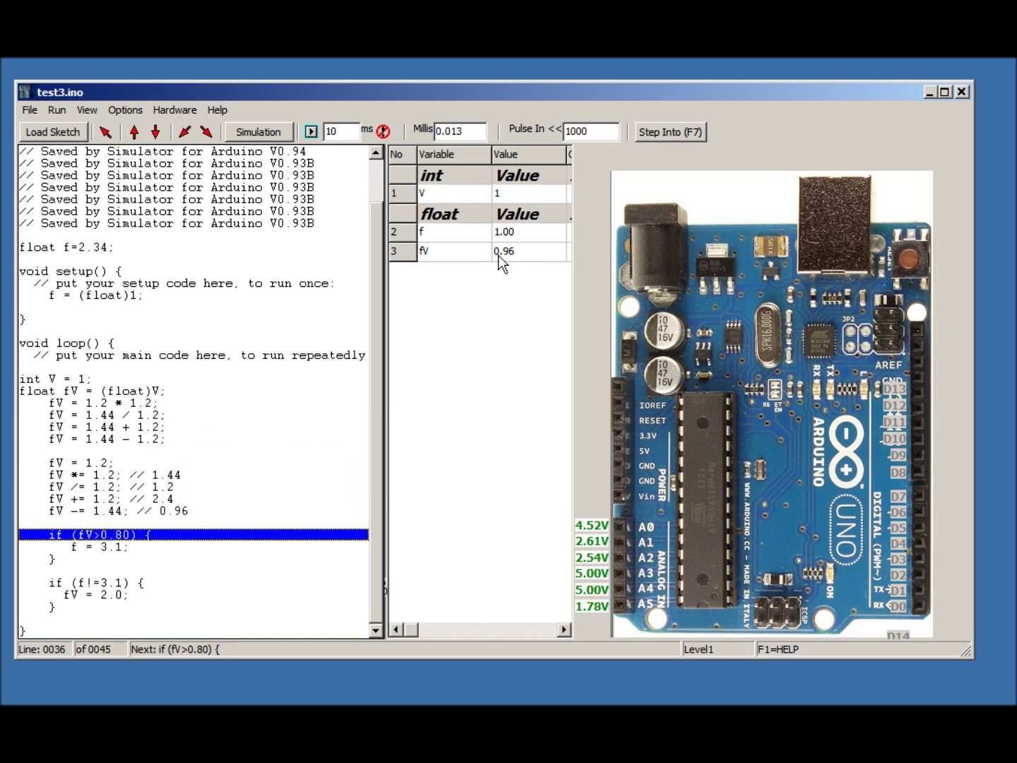
{"action": "key", "text": "F7"}
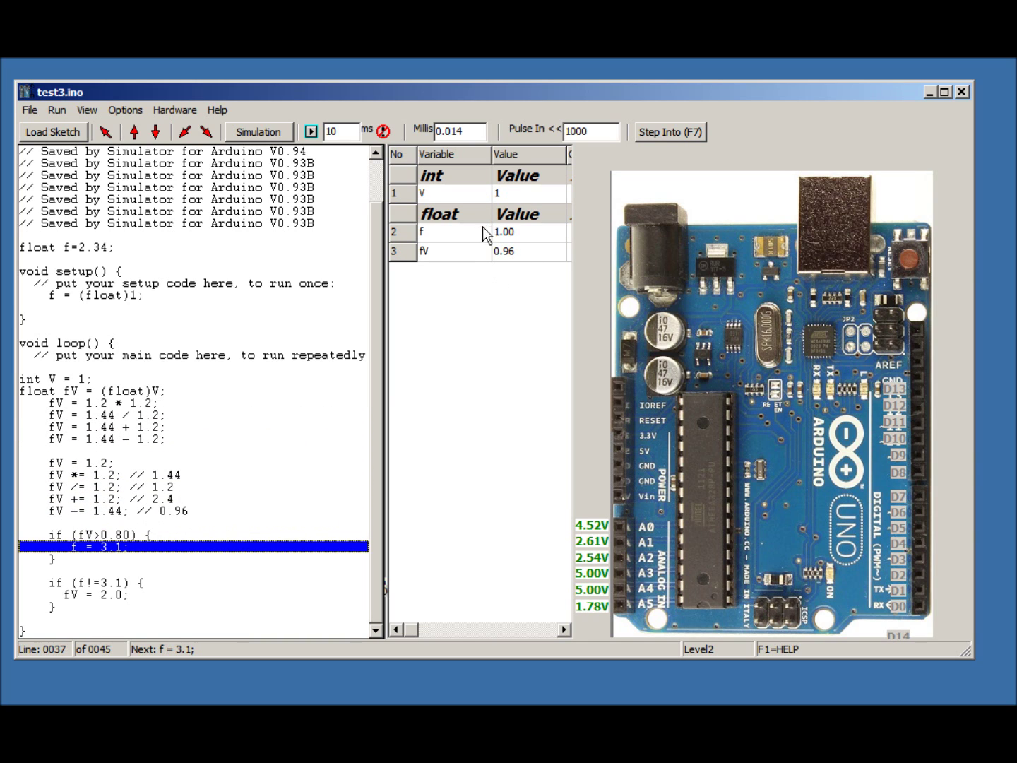
{"action": "key", "text": "F7"}
{"action": "key", "text": "F7"}
{"action": "key", "text": "F7"}
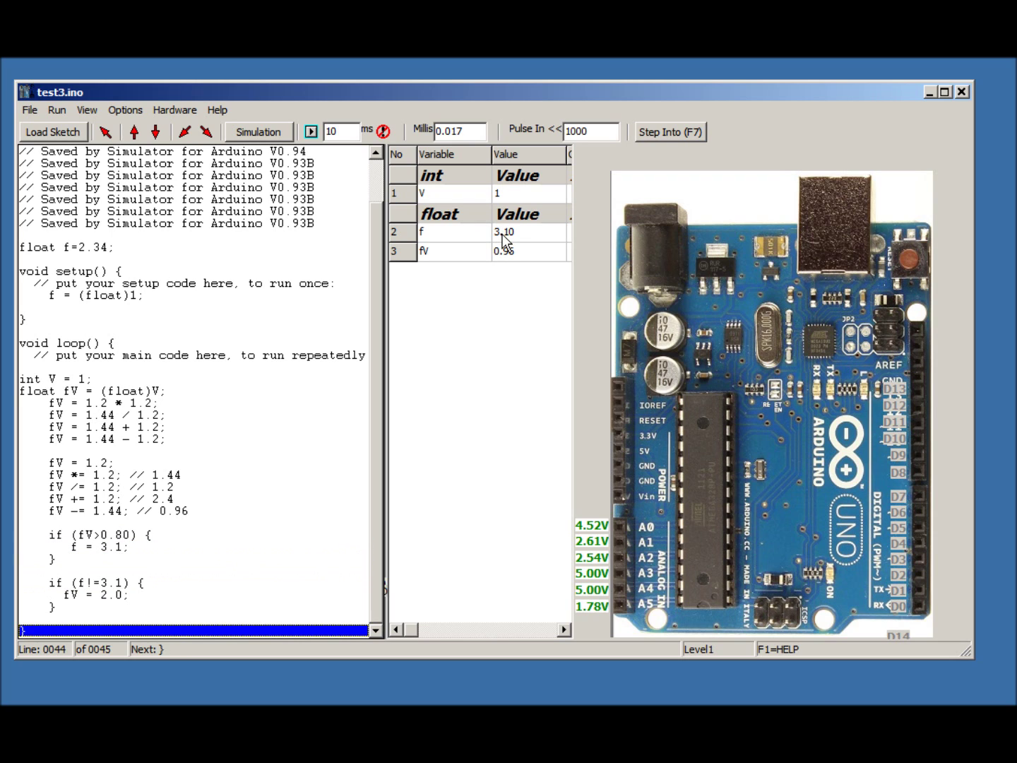
{"action": "left_click", "coordinate": [71, 139]}
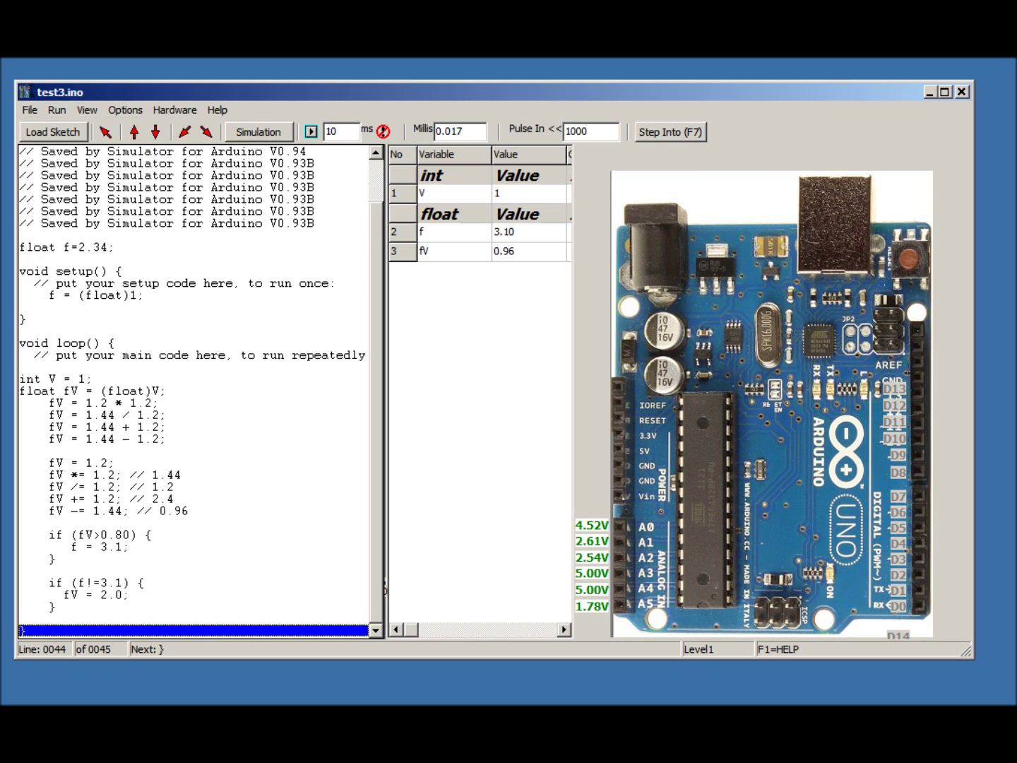